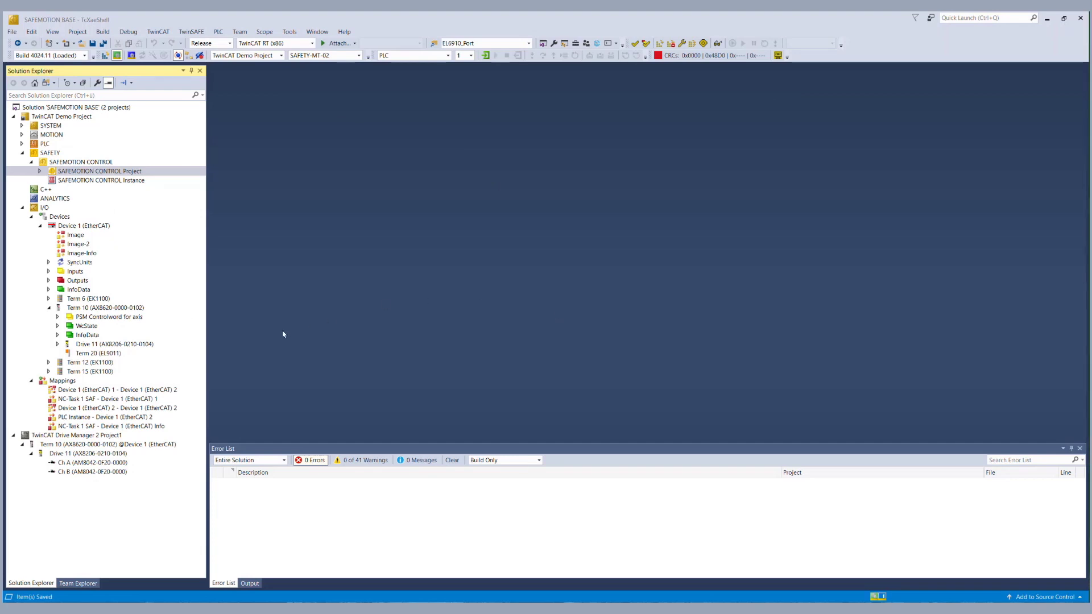
# Launch the SafeMotion Wizard and choose Drive 11 as the project target.
pyautogui.click(114, 465)
pyautogui.click(119, 474)
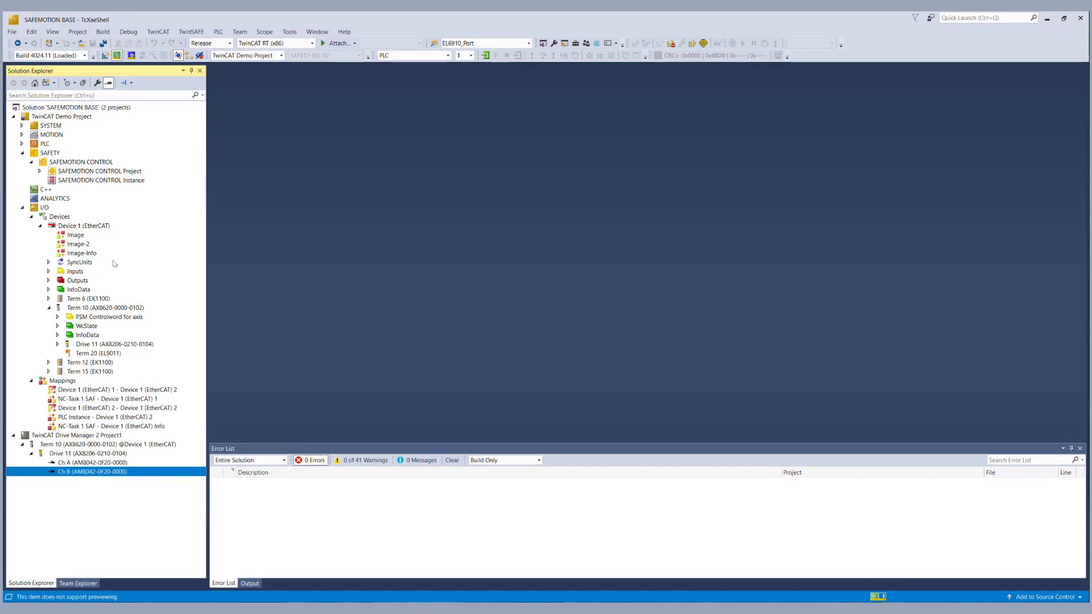
pyautogui.click(182, 33)
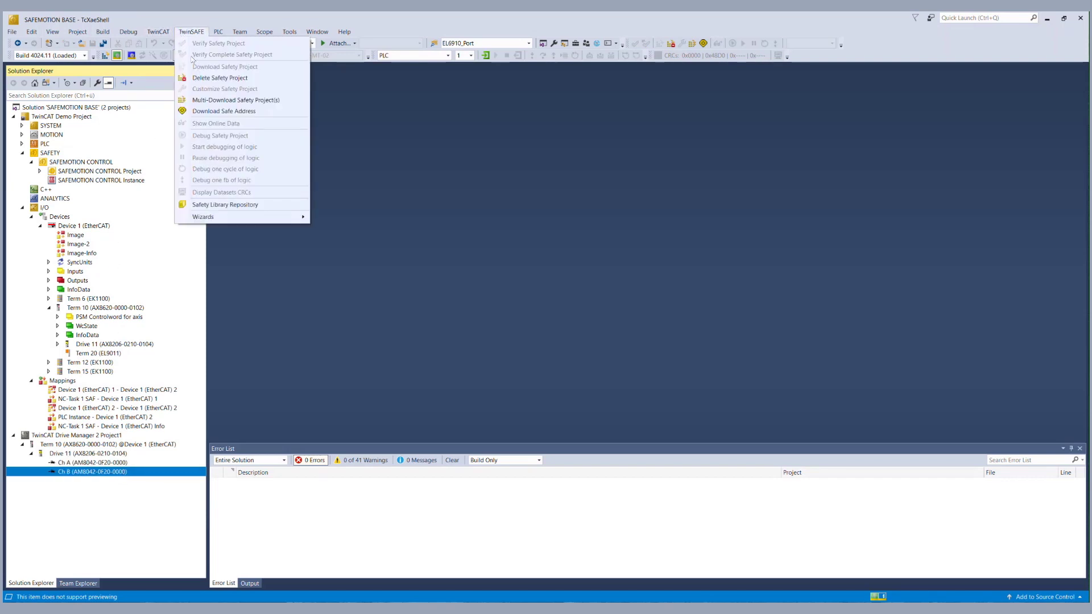
pyautogui.moveTo(249, 215)
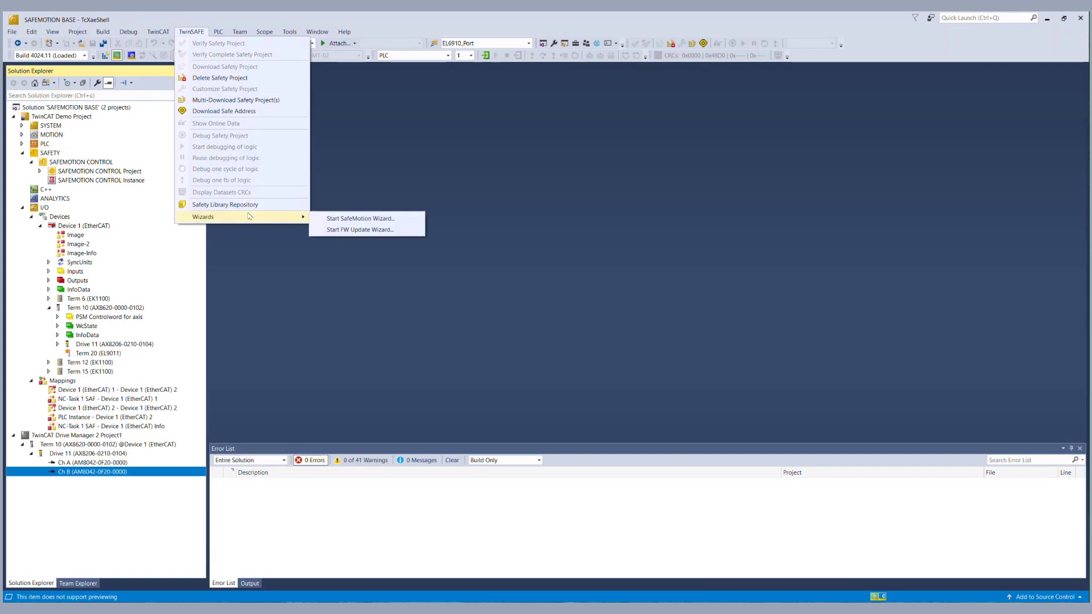
pyautogui.click(370, 222)
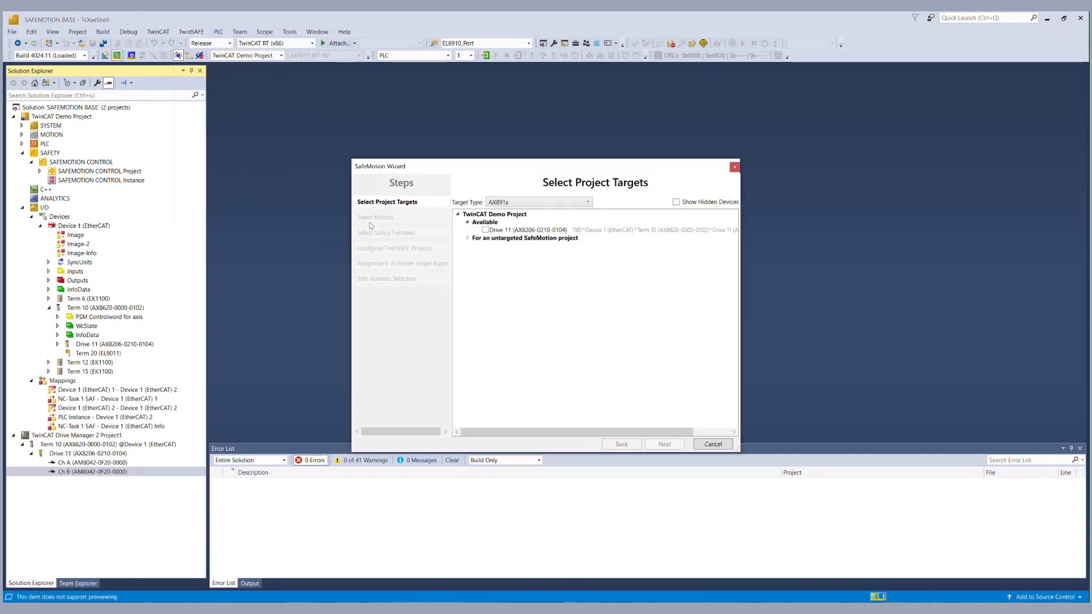
pyautogui.click(485, 229)
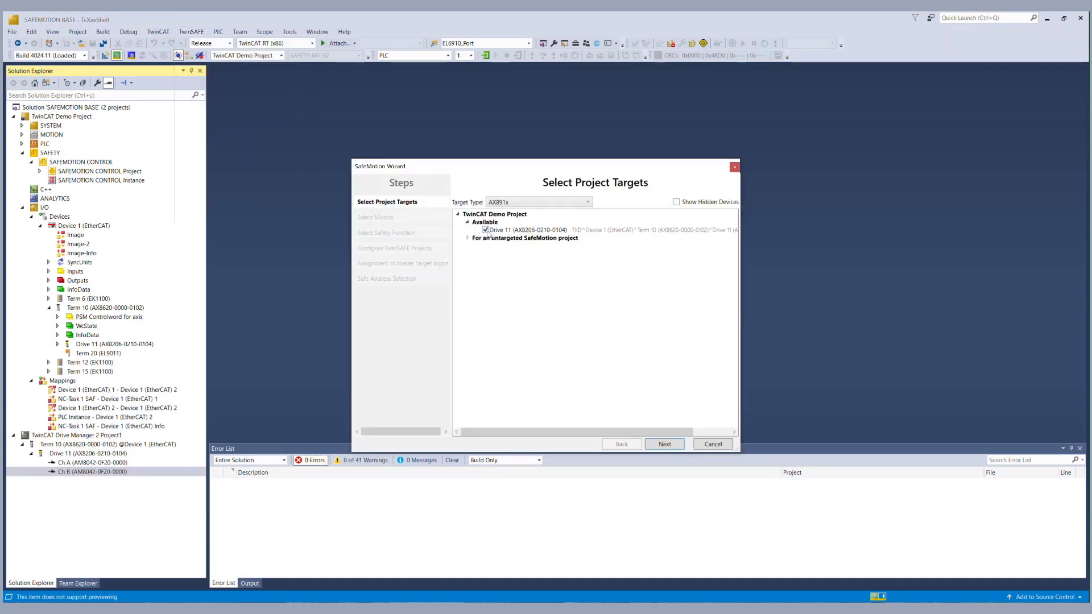
pyautogui.click(663, 444)
# Assign the OCT 24Bit Multiturn motor to channel A and a motor to channel B.
pyautogui.click(592, 229)
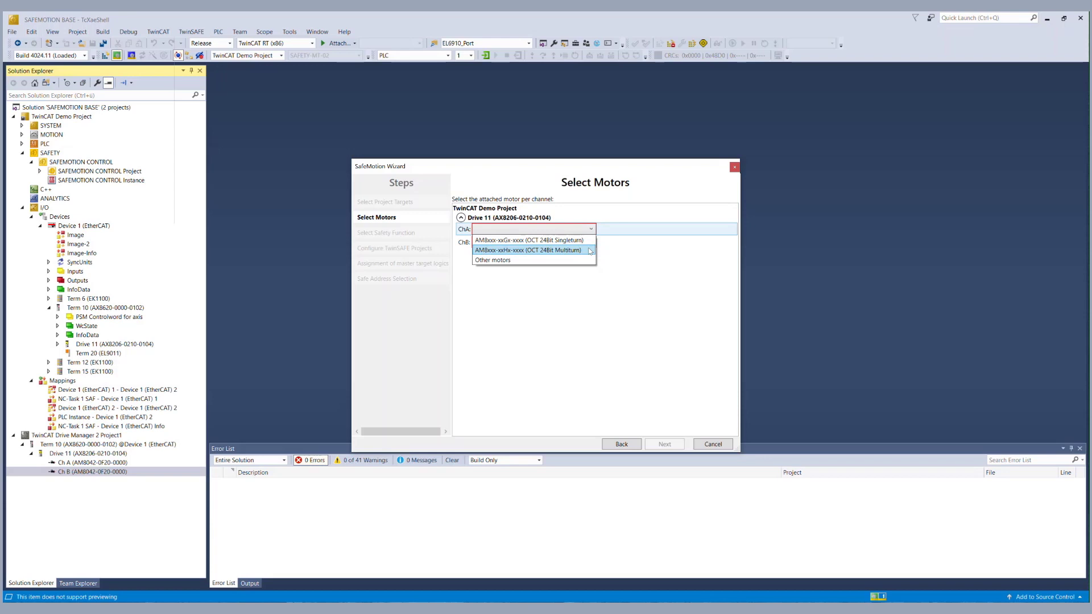
pyautogui.click(589, 251)
pyautogui.click(591, 243)
pyautogui.click(584, 263)
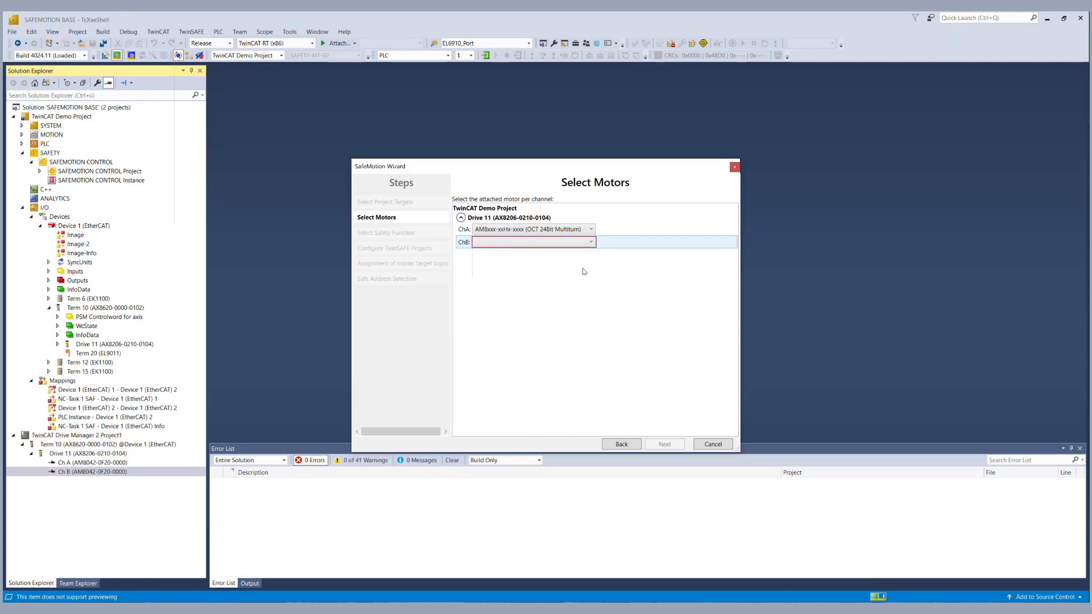
pyautogui.click(664, 444)
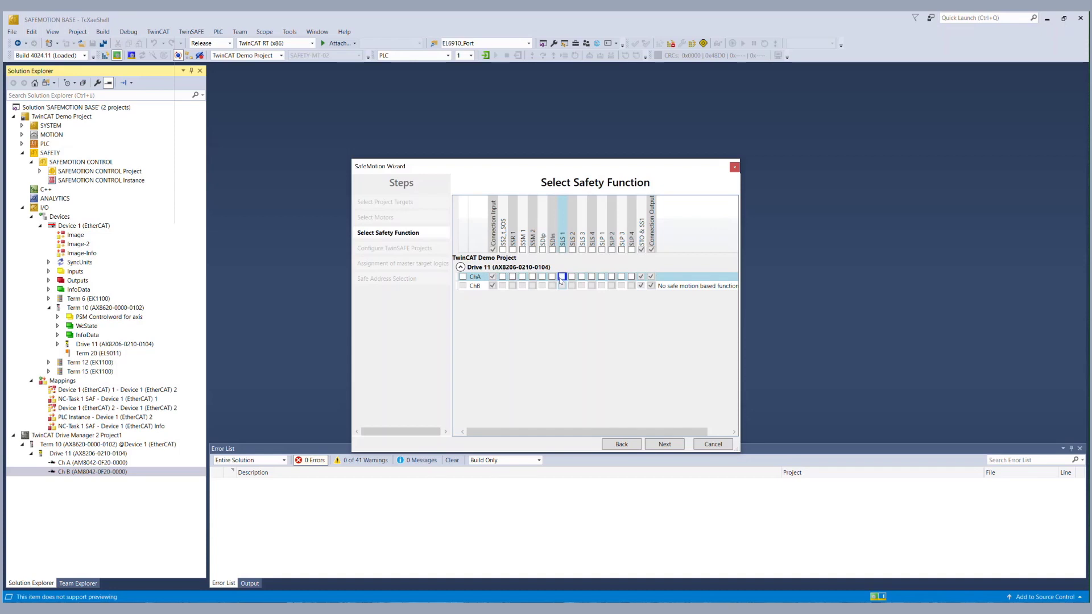
# Enable SLS 1 on channel A and name the project EnDatDemo.
pyautogui.click(562, 277)
pyautogui.click(664, 445)
pyautogui.doubleClick(533, 228)
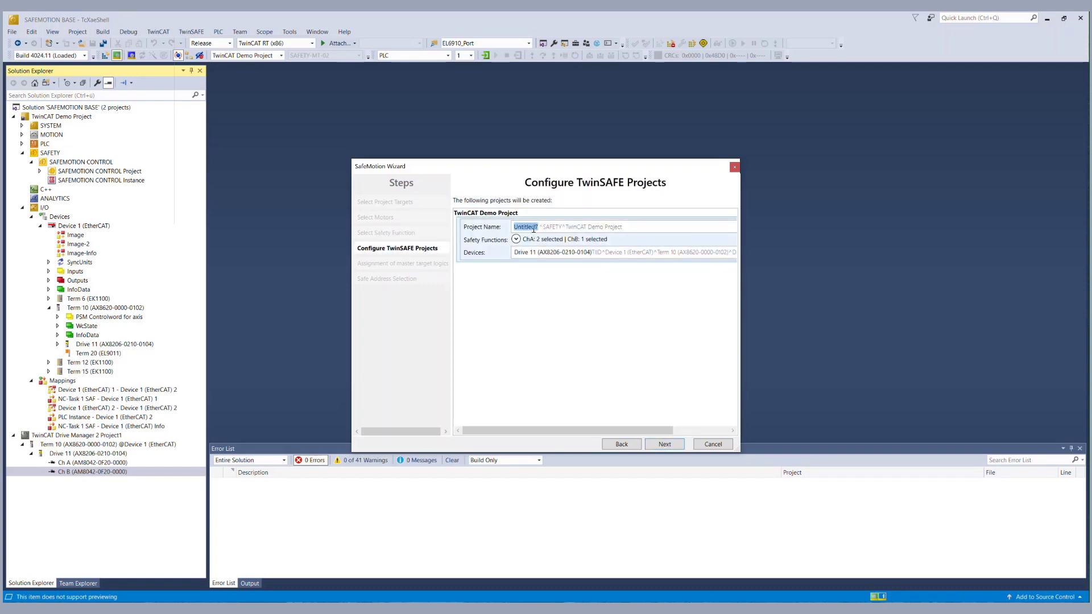
pyautogui.write('EnDatDemo')
pyautogui.click(639, 342)
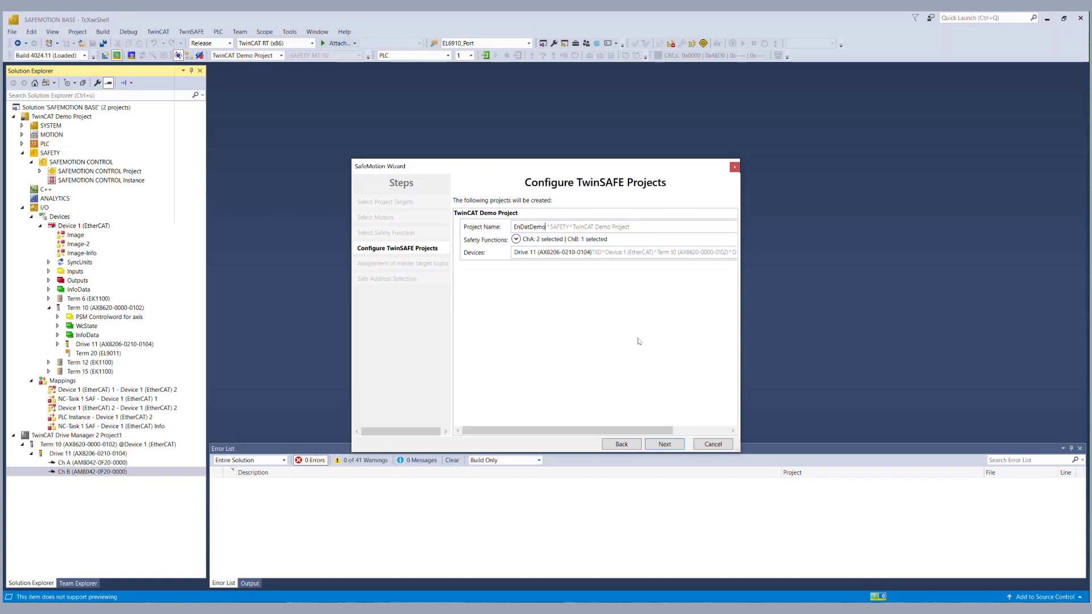
pyautogui.click(665, 444)
# Assign Drive 11 to the Term 17 master logic and finish generating the projects.
pyautogui.click(540, 257)
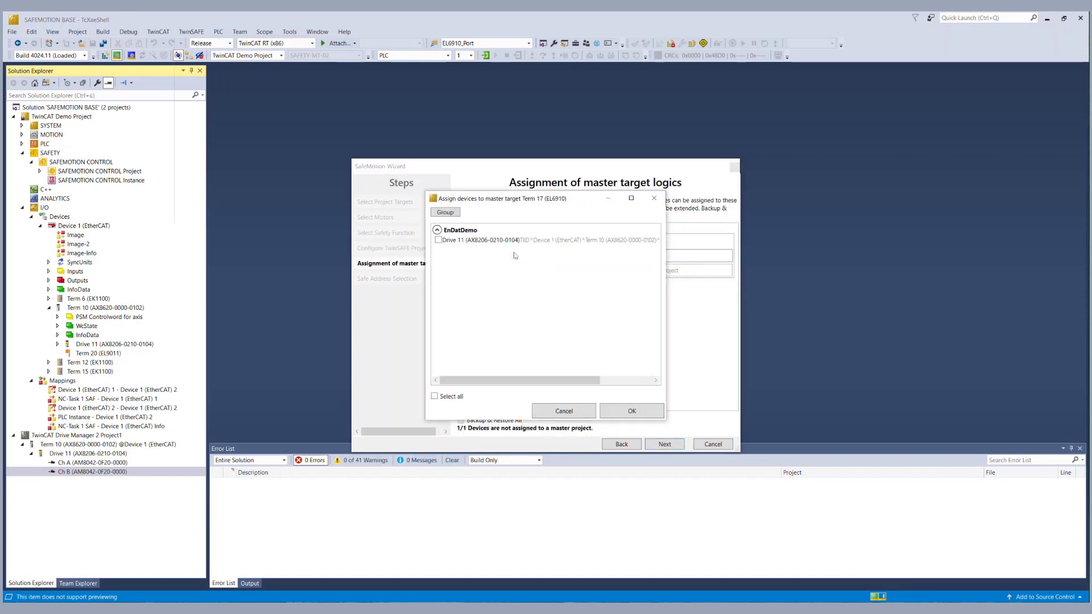
pyautogui.click(438, 239)
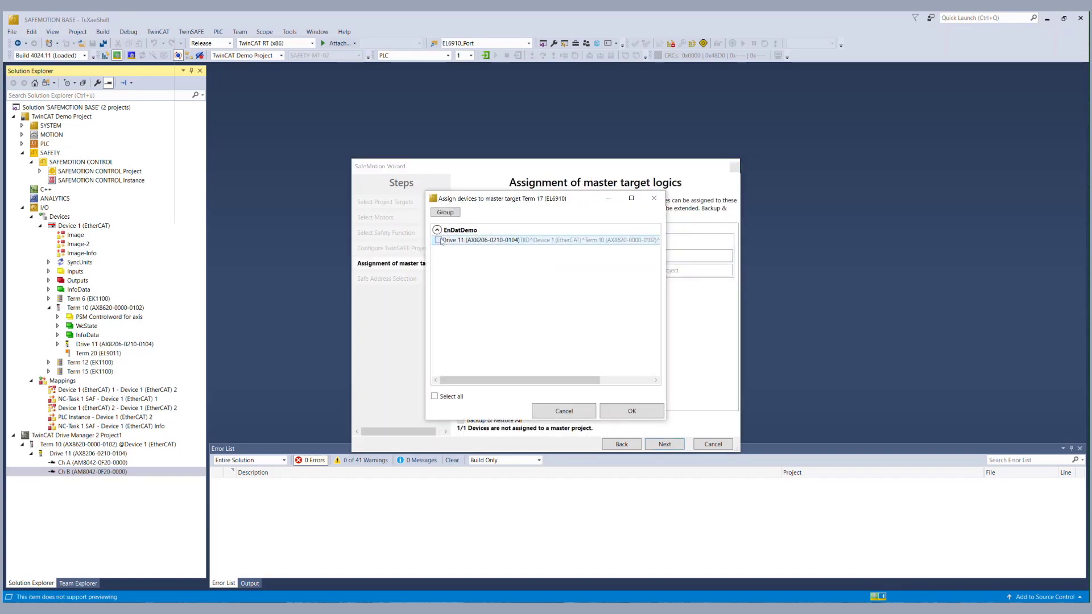
pyautogui.click(625, 411)
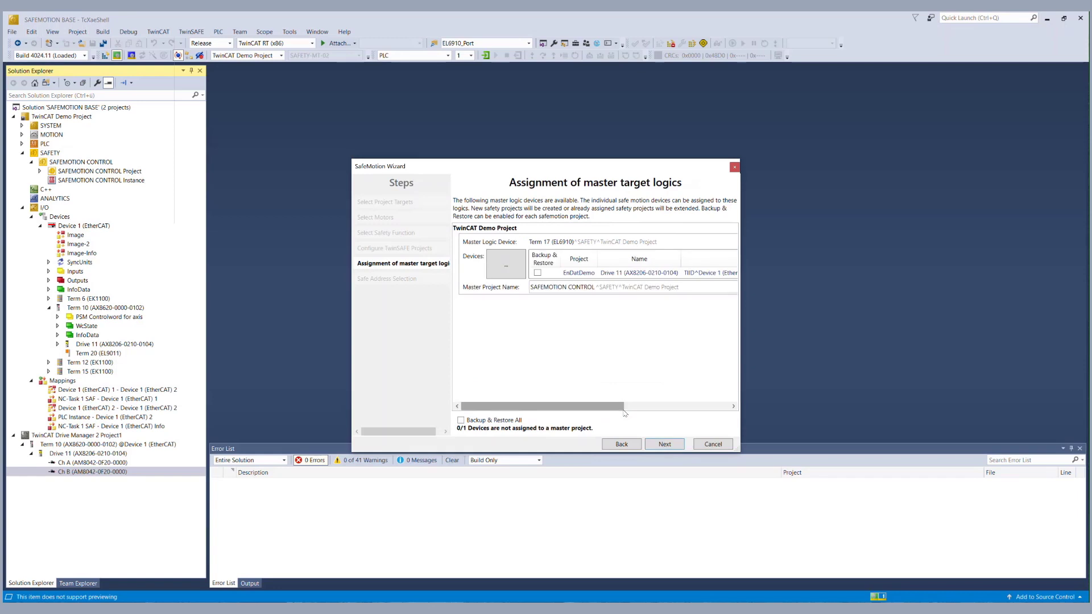
pyautogui.click(665, 444)
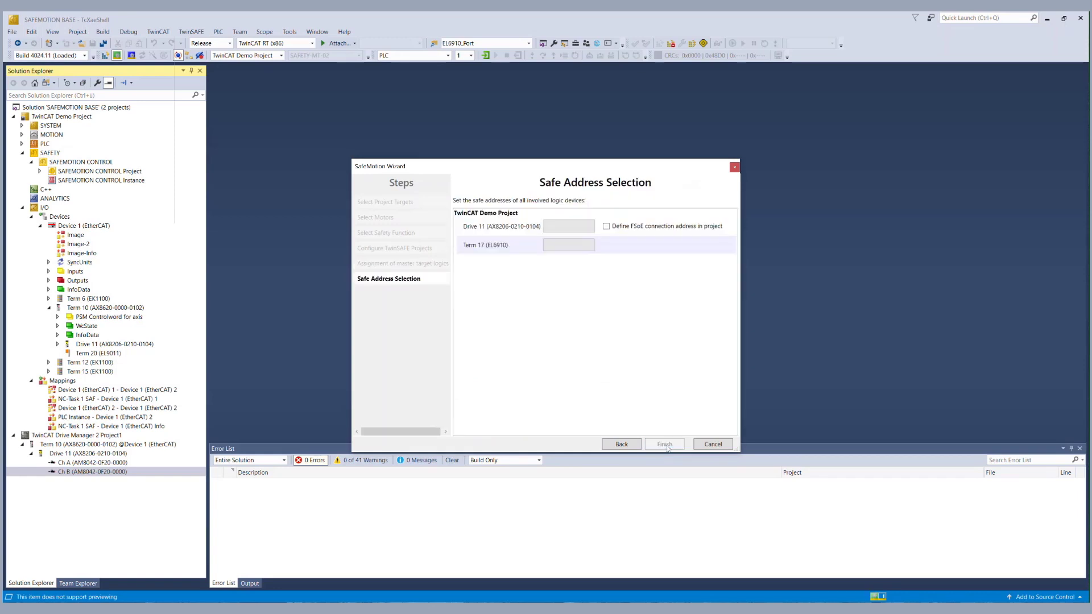
pyautogui.click(666, 444)
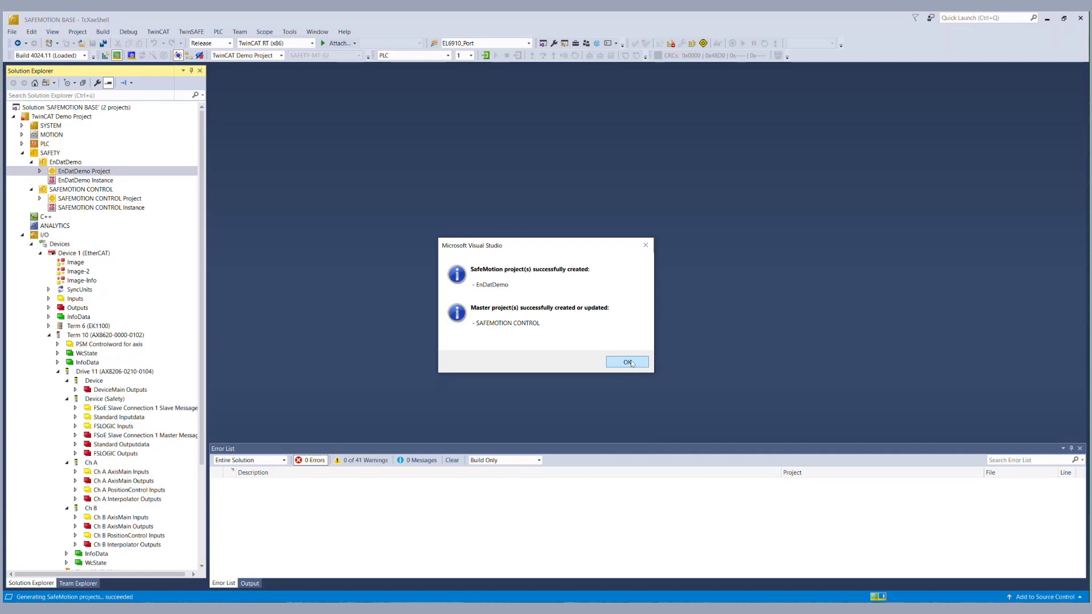
pyautogui.click(627, 362)
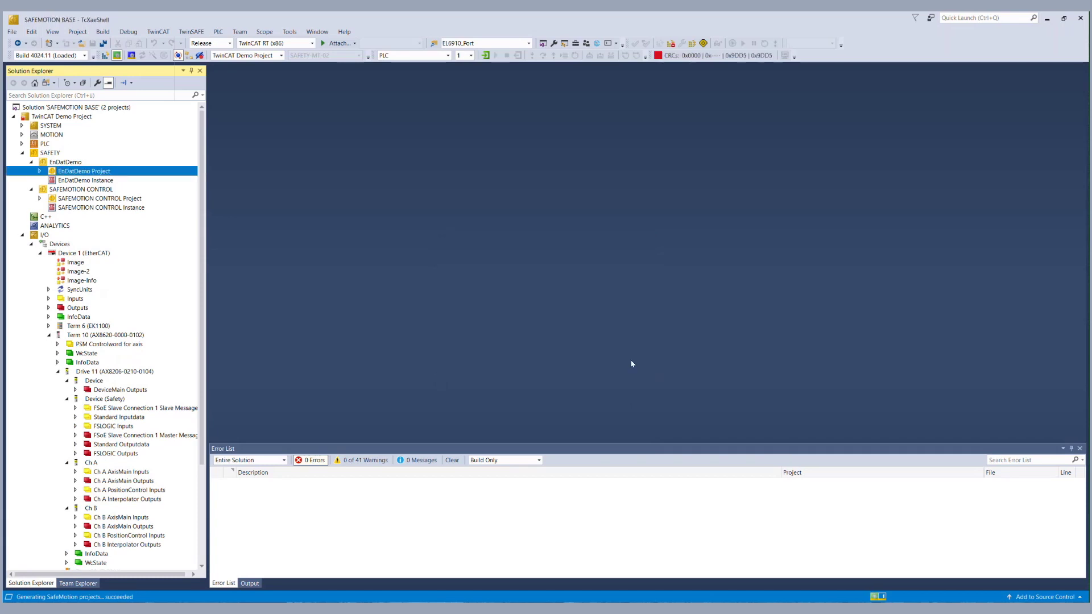
# Expand EnDatDemo Project > ChA_ChB_Connection_Input > Alias Devices and select Target System.sds.
pyautogui.click(40, 171)
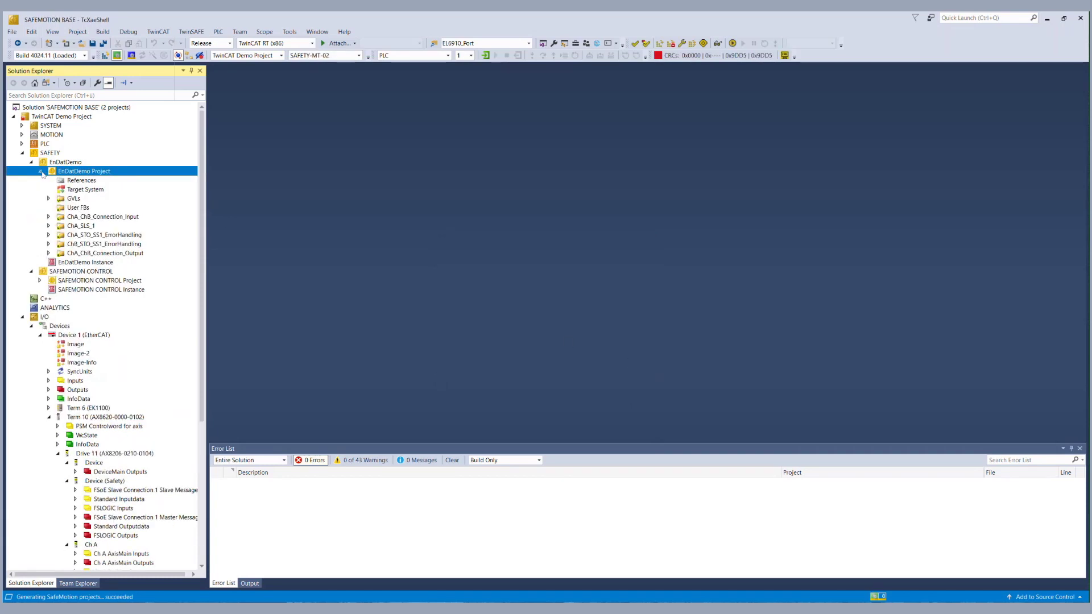
pyautogui.click(48, 217)
pyautogui.click(57, 226)
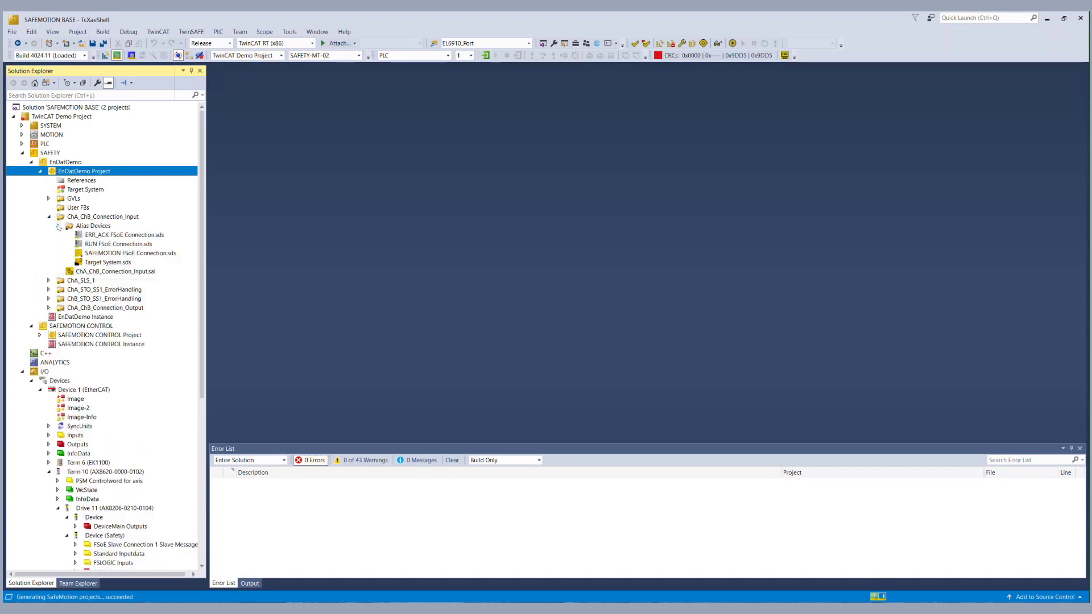
pyautogui.click(94, 263)
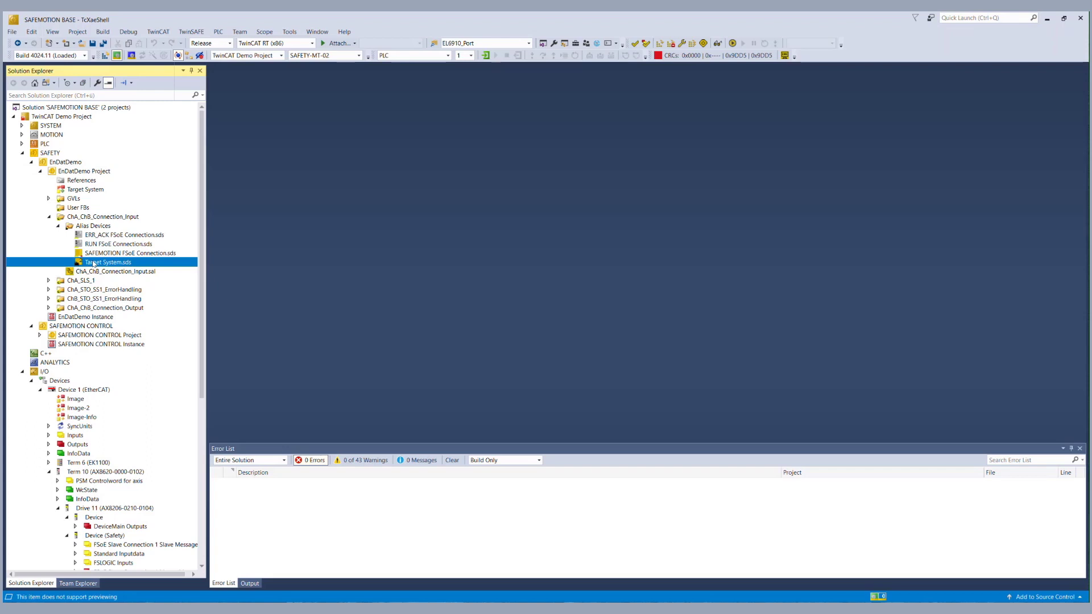
# Show Target System.sds internal safety parameters and locate the C240:0 Primary Feedback Parameter CRC 0xDF54.
pyautogui.doubleClick(94, 263)
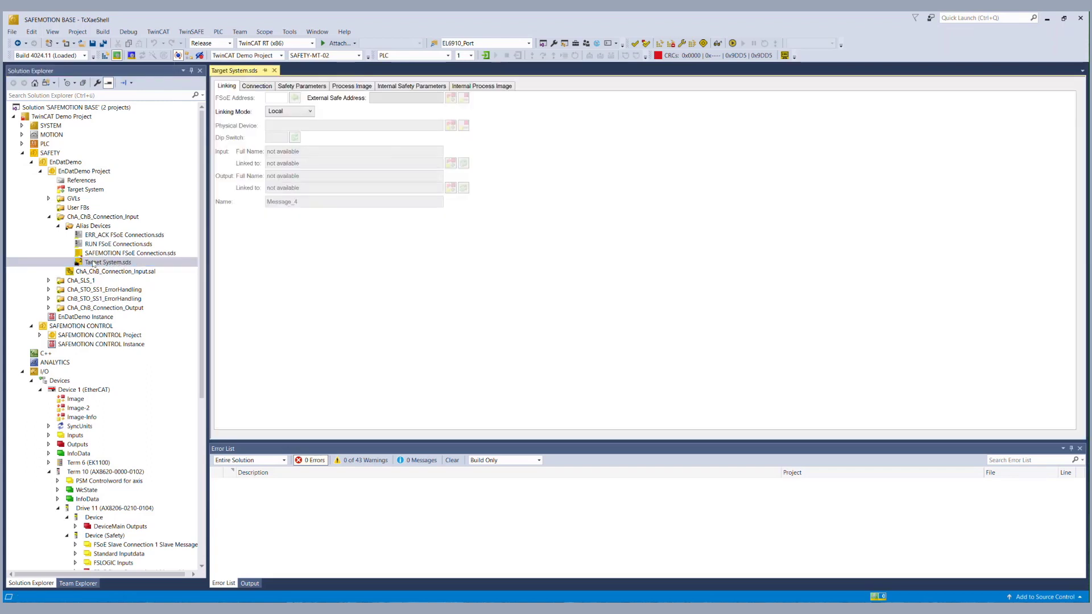
pyautogui.click(418, 86)
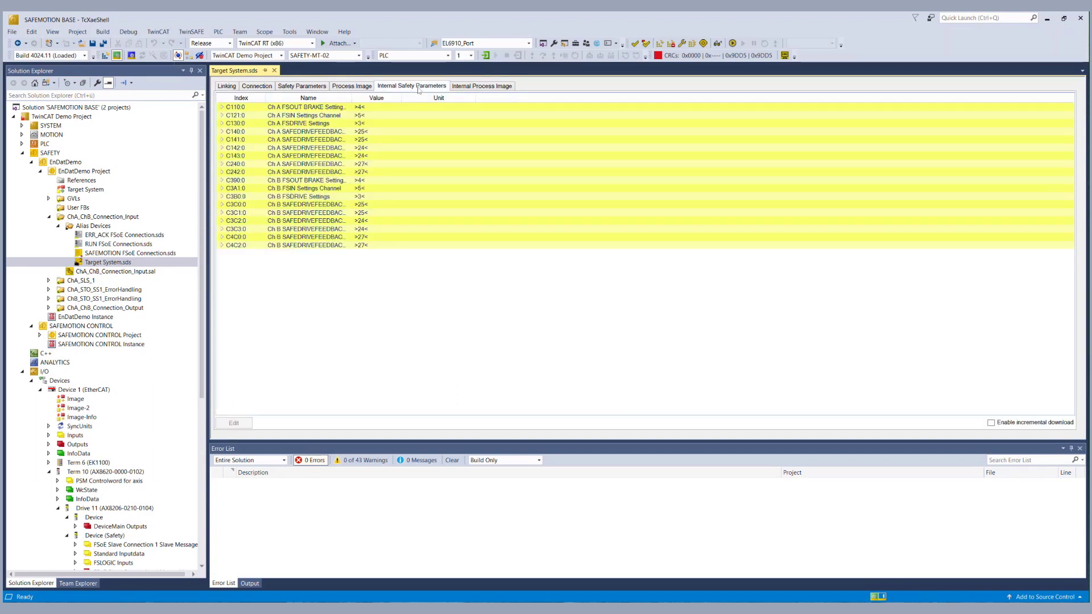
pyautogui.moveTo(352, 98); pyautogui.dragTo(557, 97)
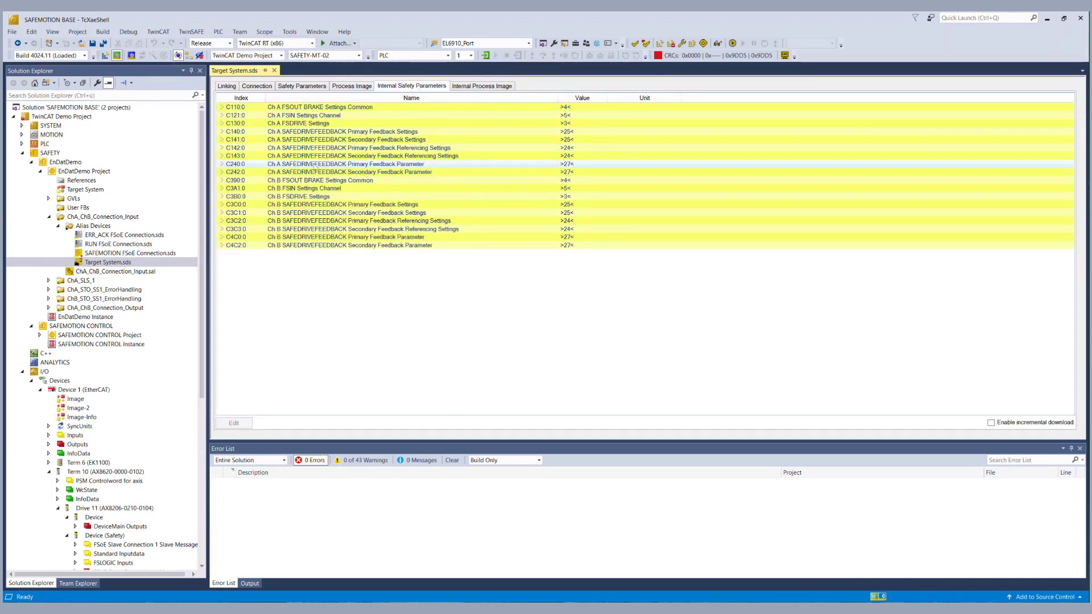
pyautogui.doubleClick(235, 165)
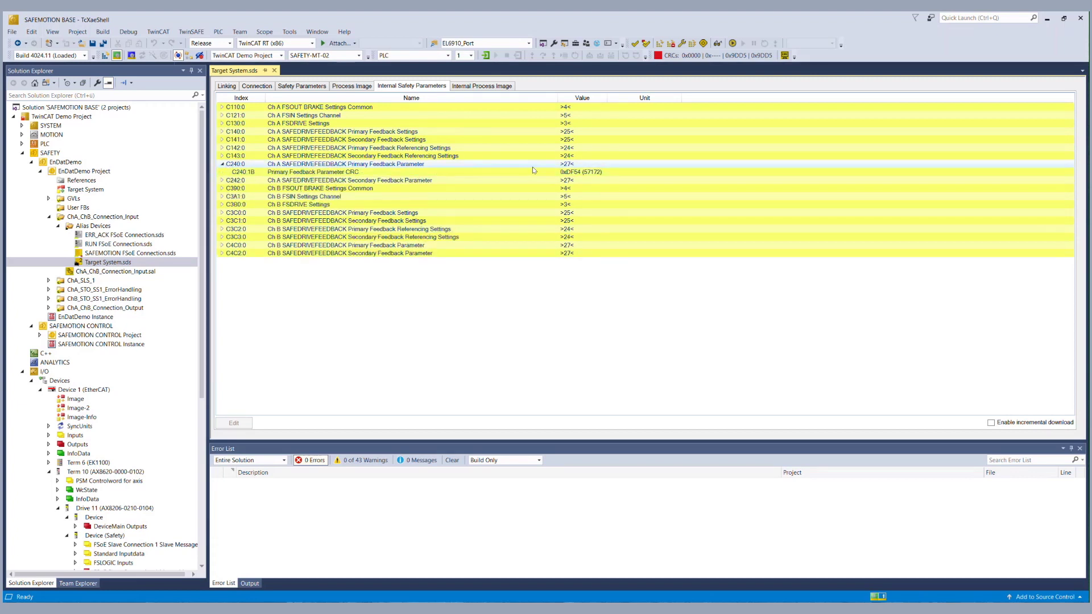
pyautogui.click(569, 172)
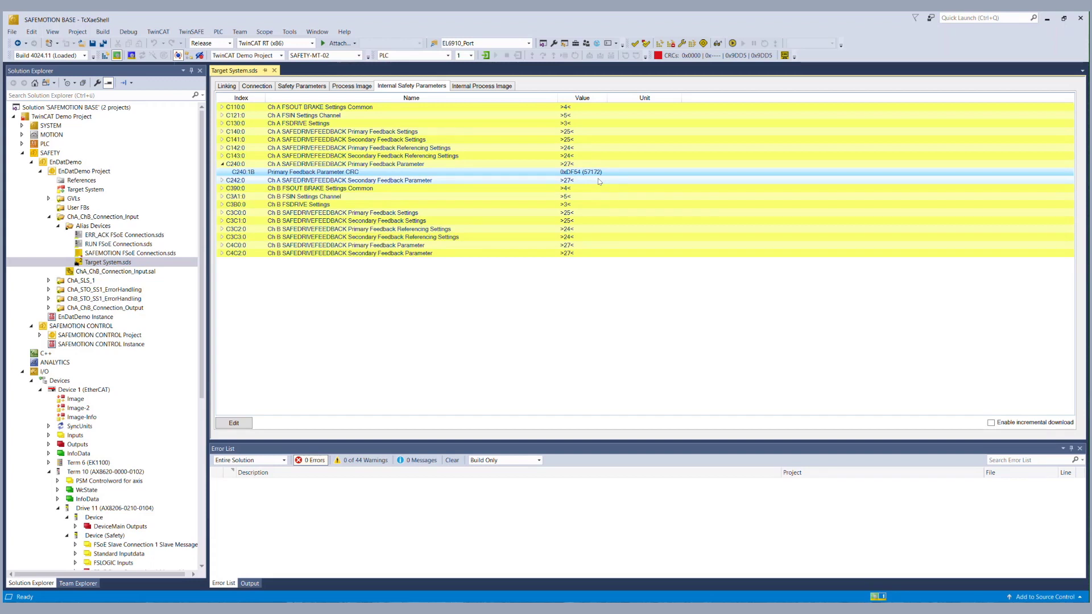
pyautogui.click(135, 509)
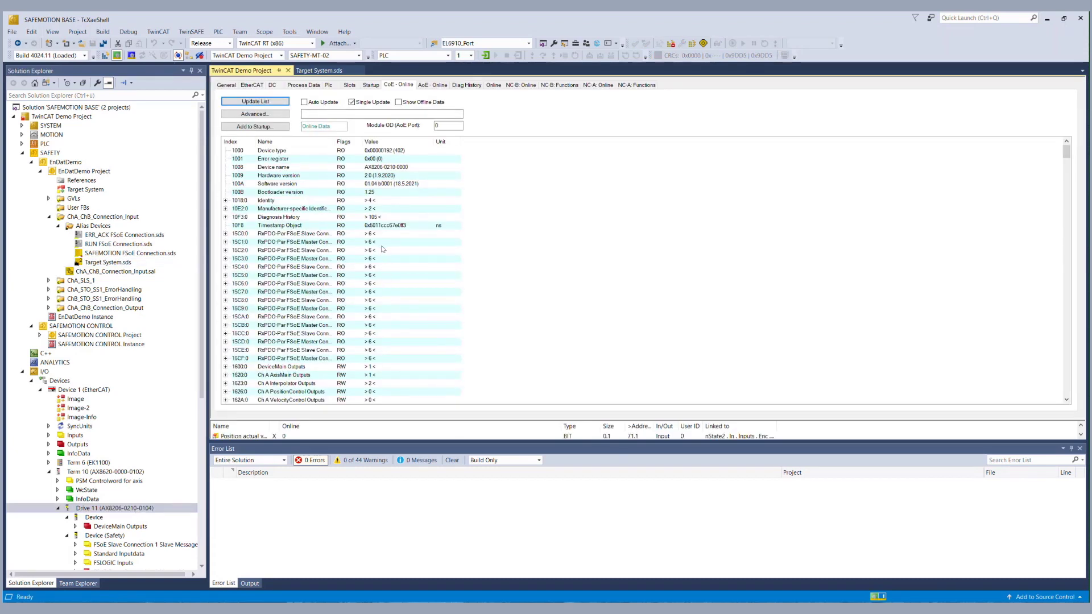
# In Drive 11's CoE-Online list, expand C240:0 and read the Primary Feedback Parameter CRC 0x06E3 (1763).
pyautogui.moveTo(335, 141); pyautogui.dragTo(433, 147)
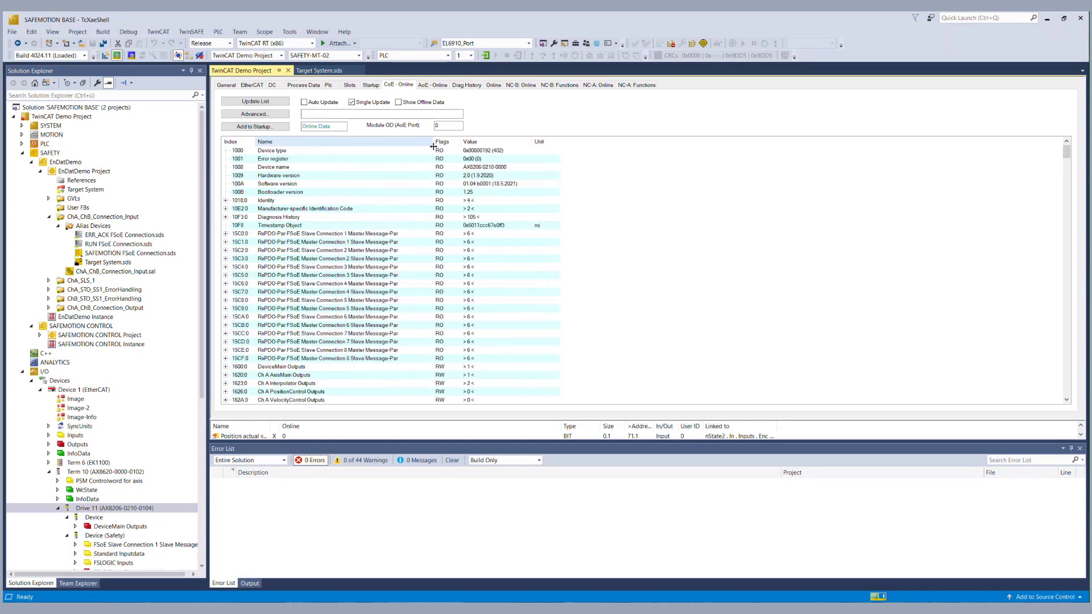
pyautogui.moveTo(255, 141); pyautogui.dragTo(279, 142)
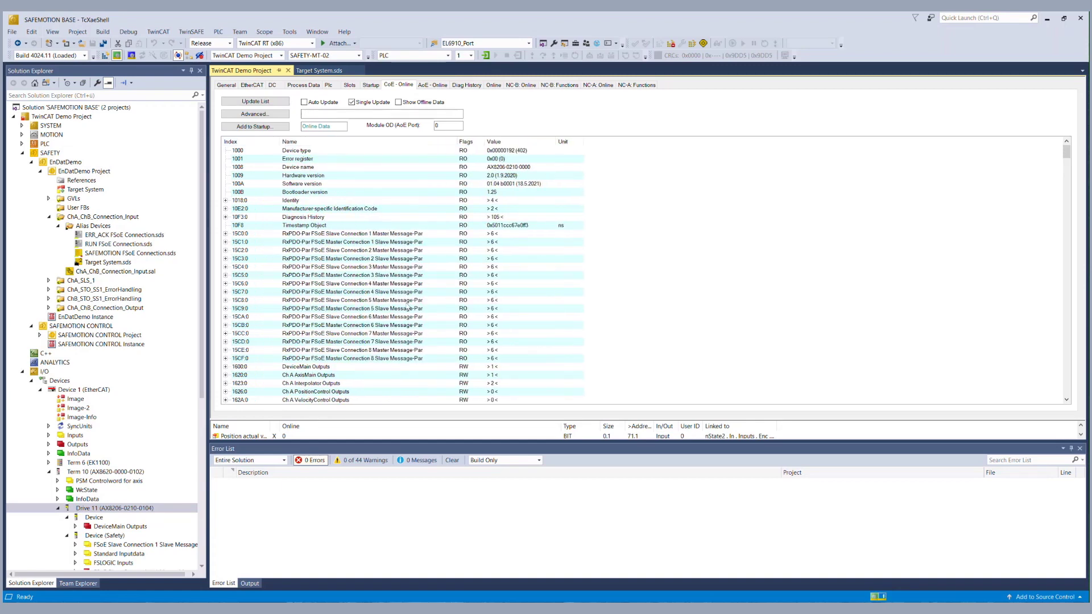
pyautogui.scroll(-20, 407, 306)
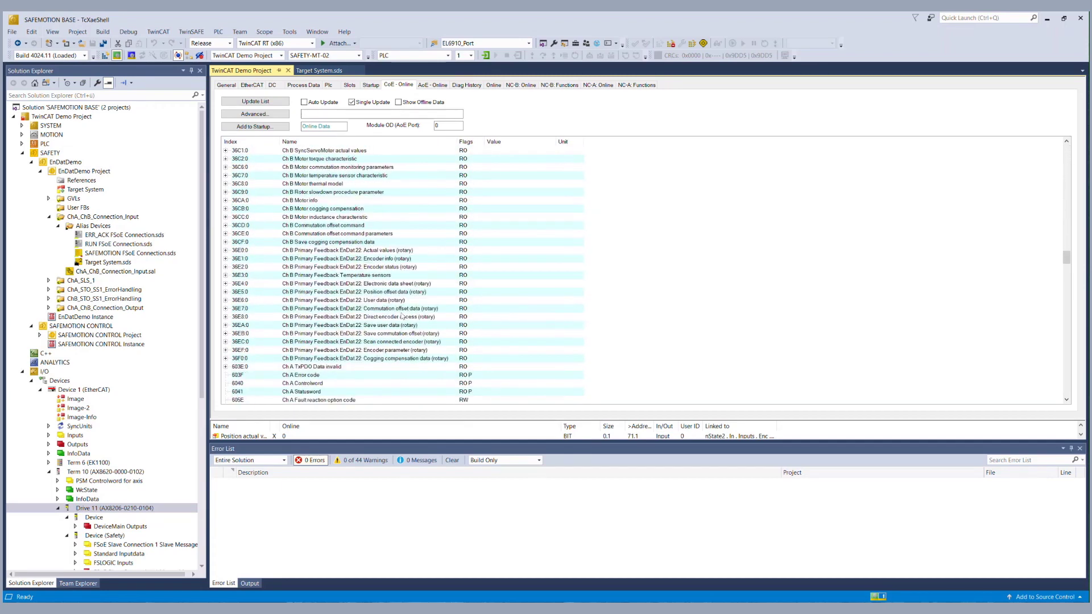
pyautogui.scroll(-20, 401, 316)
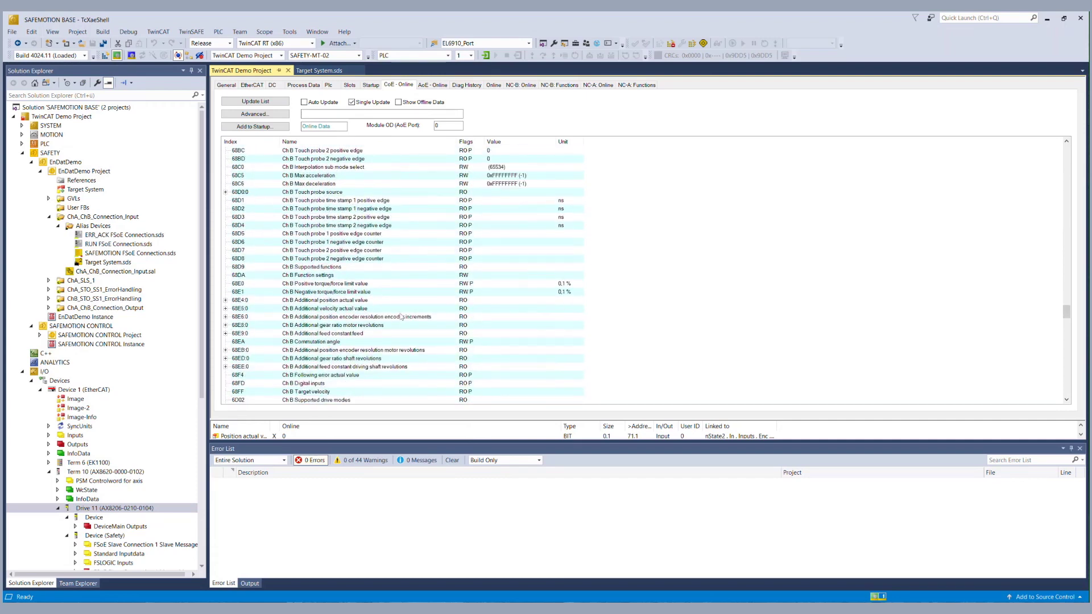
pyautogui.scroll(-20, 401, 316)
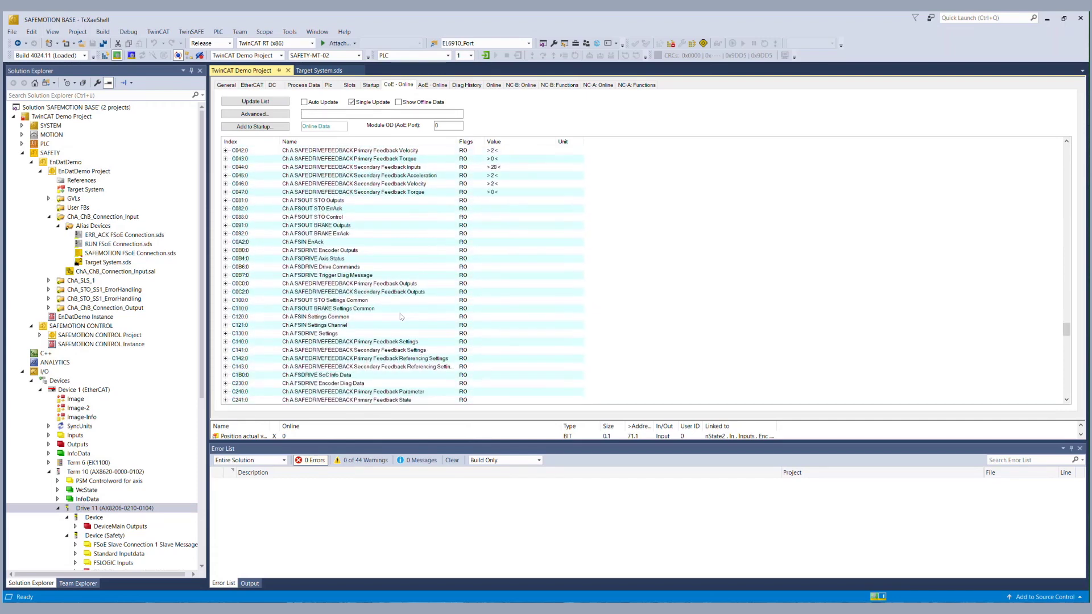
pyautogui.scroll(-2, 401, 317)
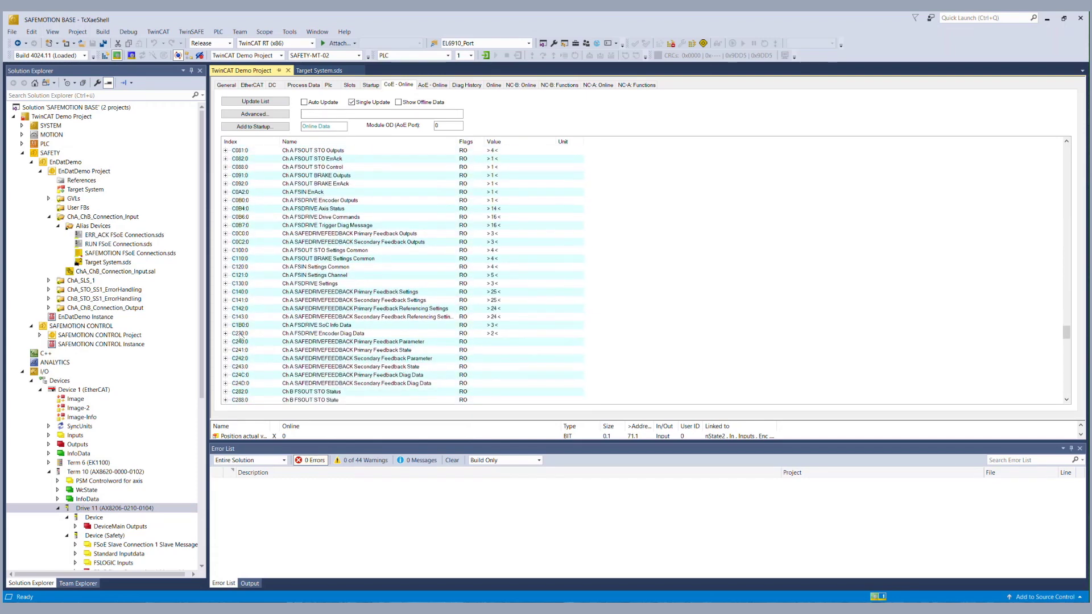
pyautogui.click(226, 342)
pyautogui.scroll(-3, 385, 327)
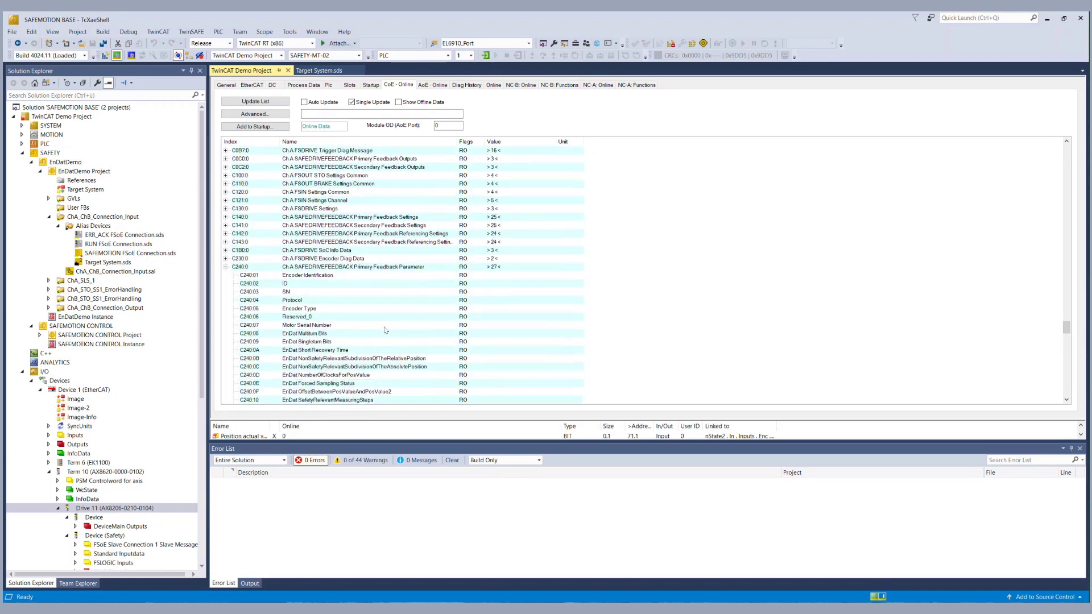
pyautogui.scroll(-2, 386, 330)
pyautogui.scroll(-2, 386, 331)
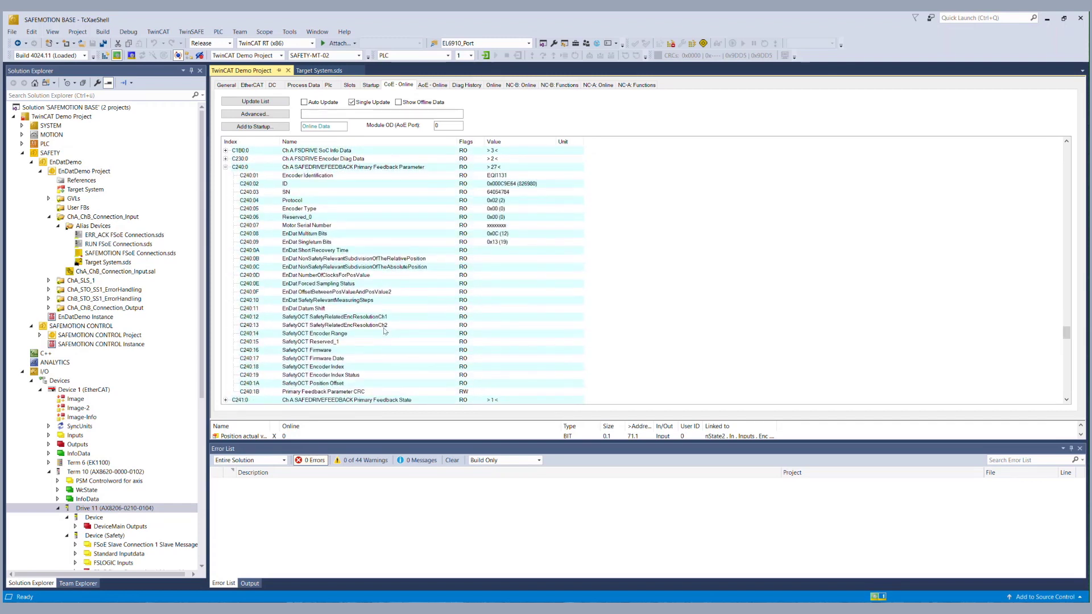
pyautogui.click(475, 386)
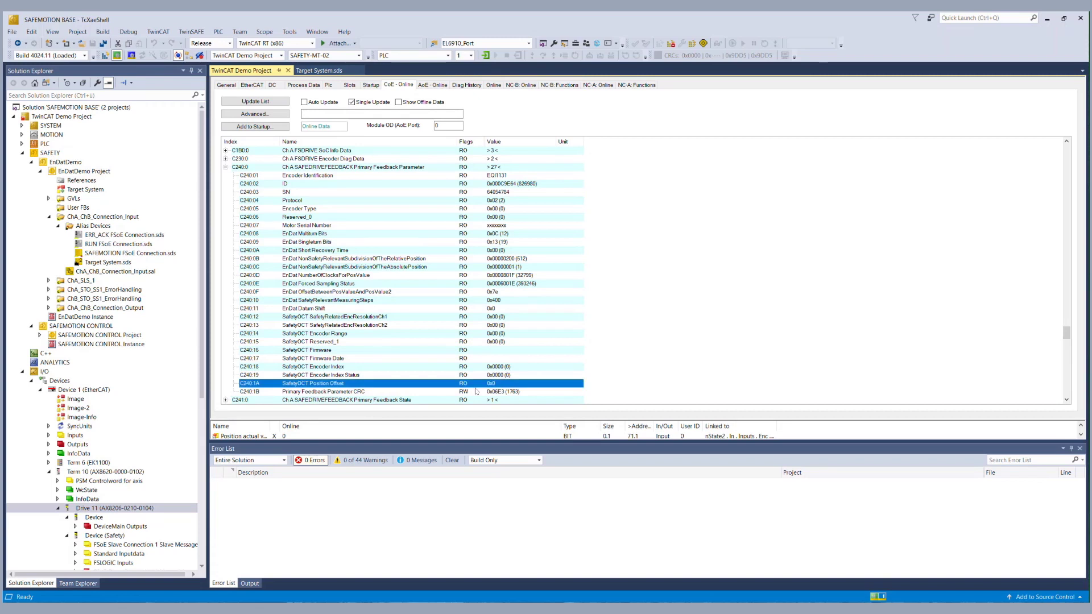
pyautogui.click(478, 392)
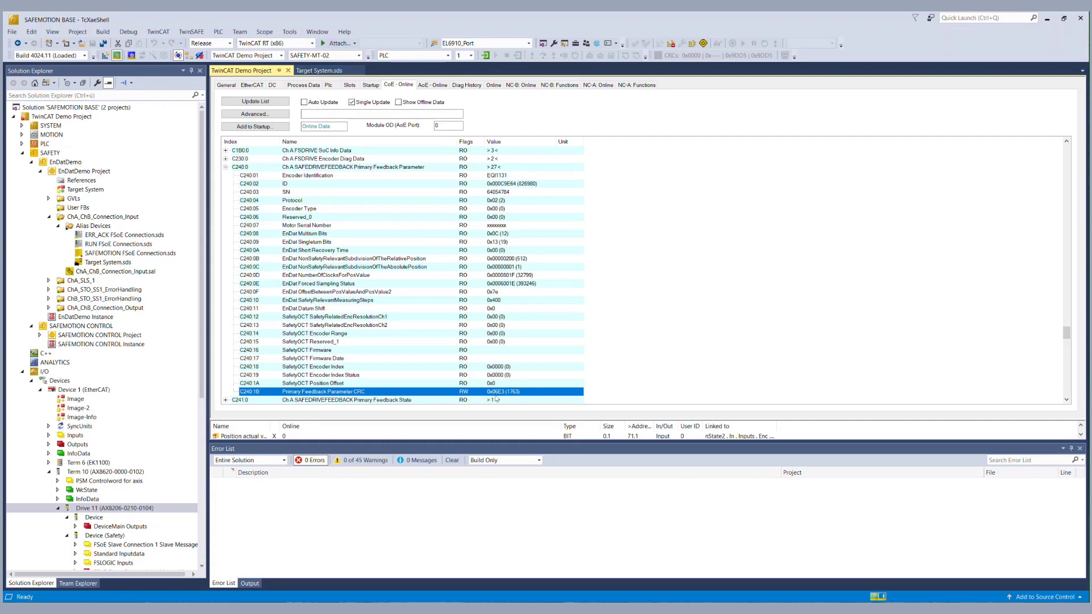
# In Target System.sds, replace the Primary Feedback Parameter CRC with 06E3 and save all.
pyautogui.click(318, 70)
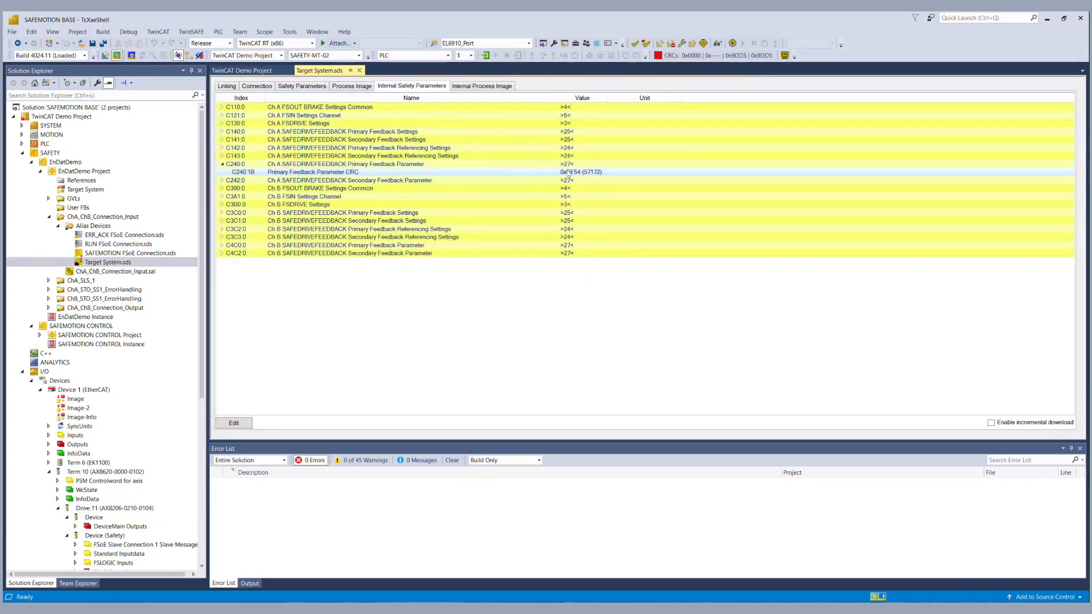
pyautogui.doubleClick(567, 172)
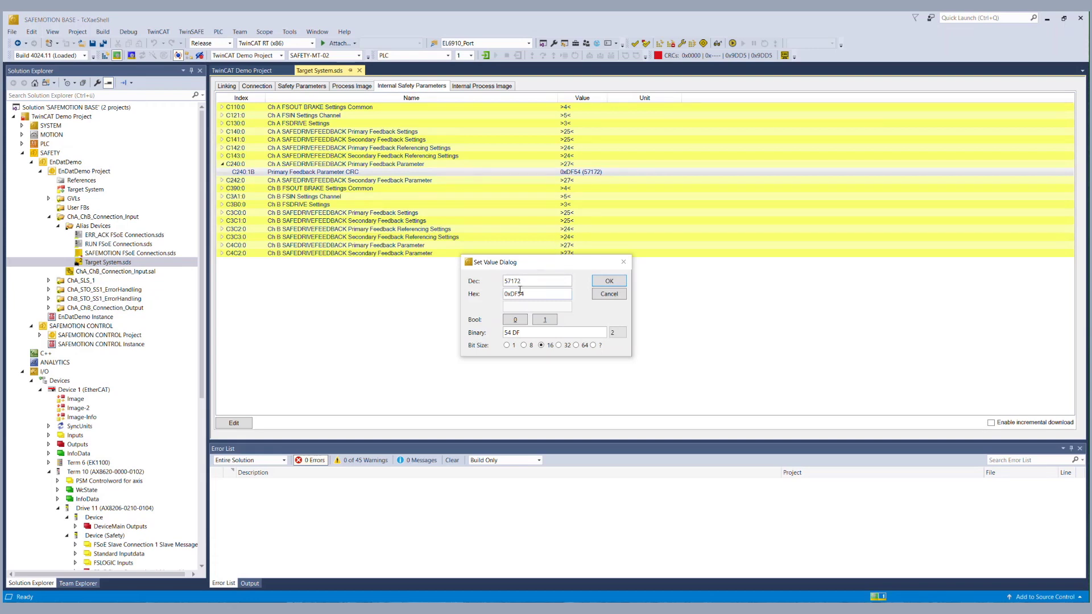
pyautogui.moveTo(511, 294); pyautogui.dragTo(542, 290)
pyautogui.write('06E3')
pyautogui.press('Return')
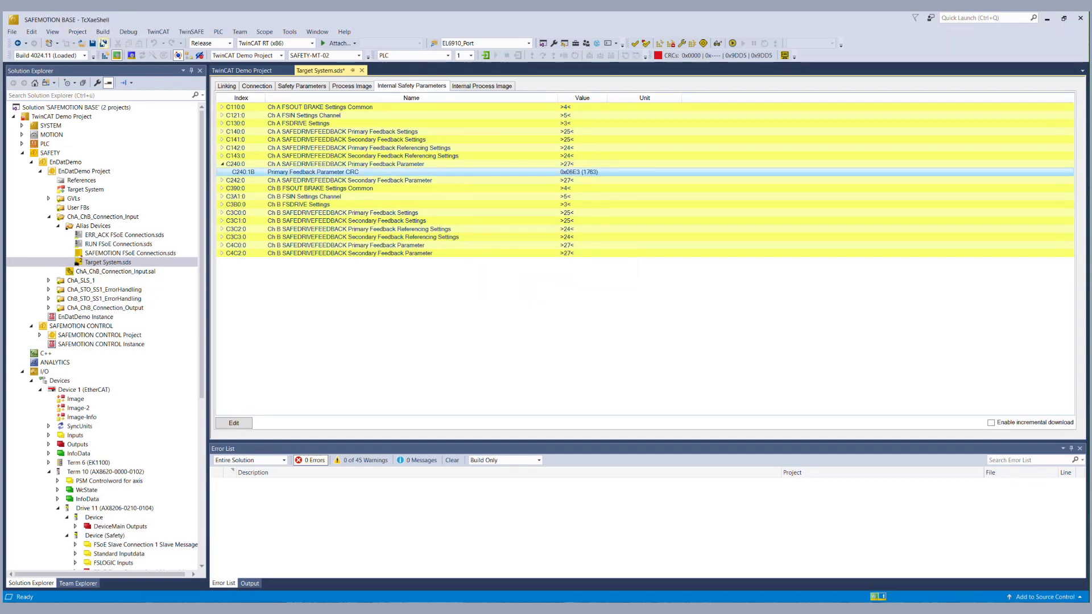
pyautogui.click(103, 43)
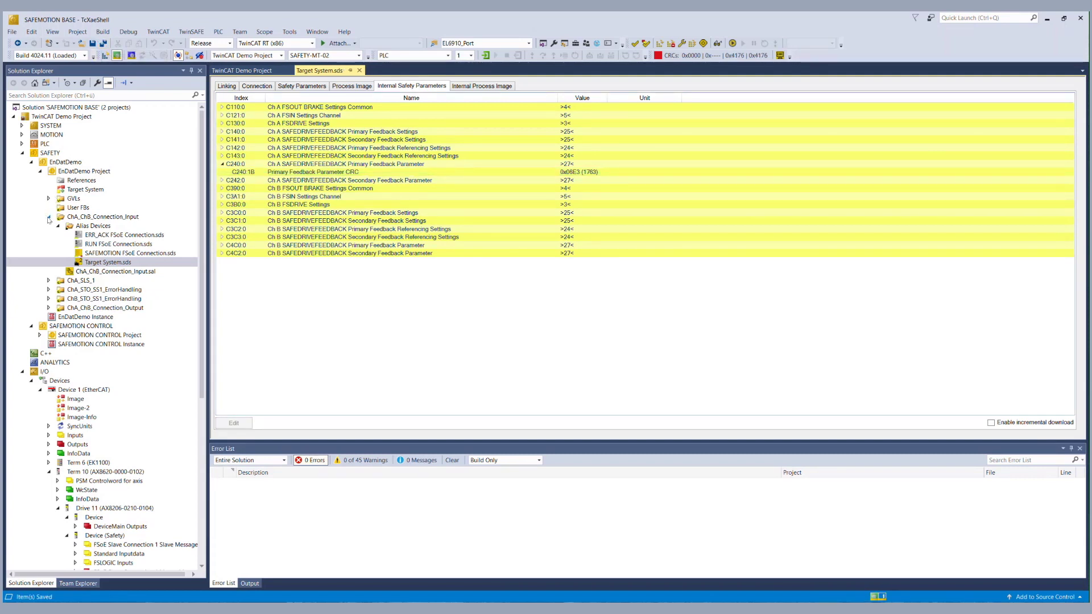
# Collapse EnDatDemo Project, expand SAFEMOTION CONTROL > Safety_Demo_Group, and open Safety_Demo_Group.sal.
pyautogui.click(49, 217)
pyautogui.click(40, 171)
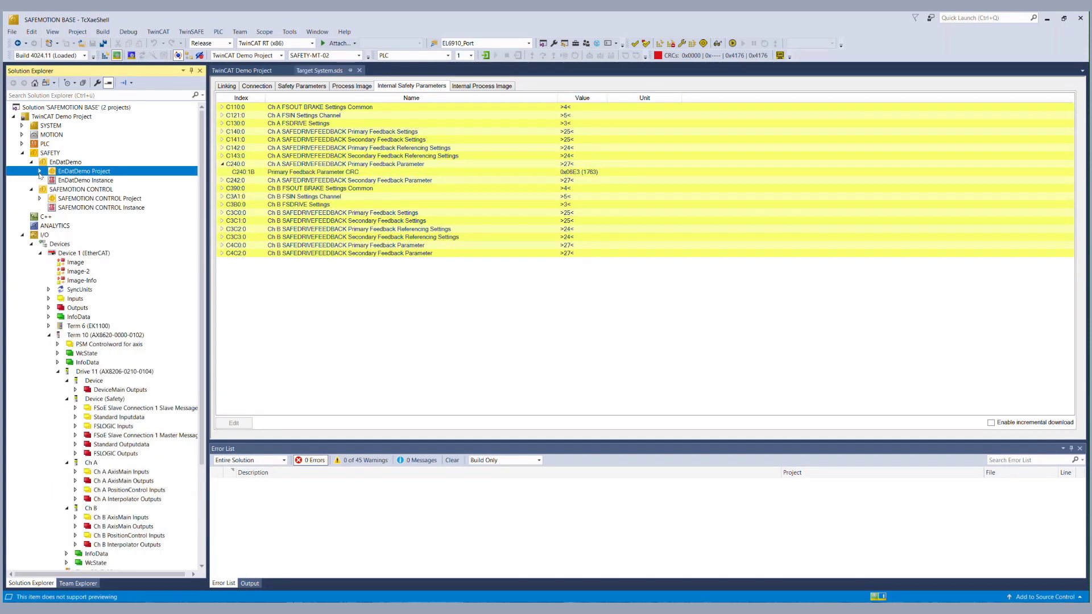
pyautogui.click(40, 198)
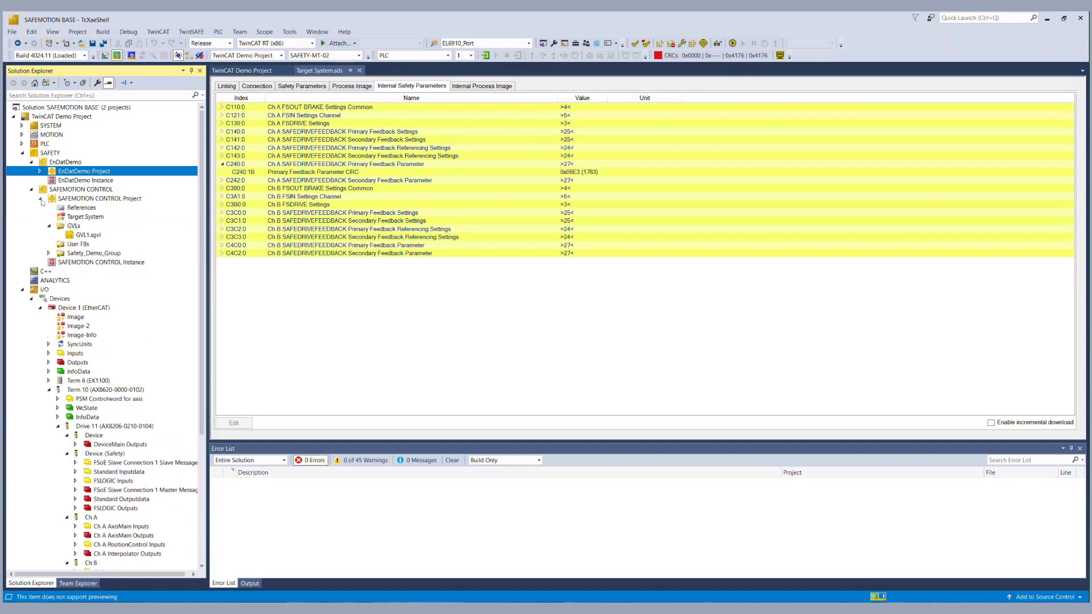
pyautogui.click(48, 253)
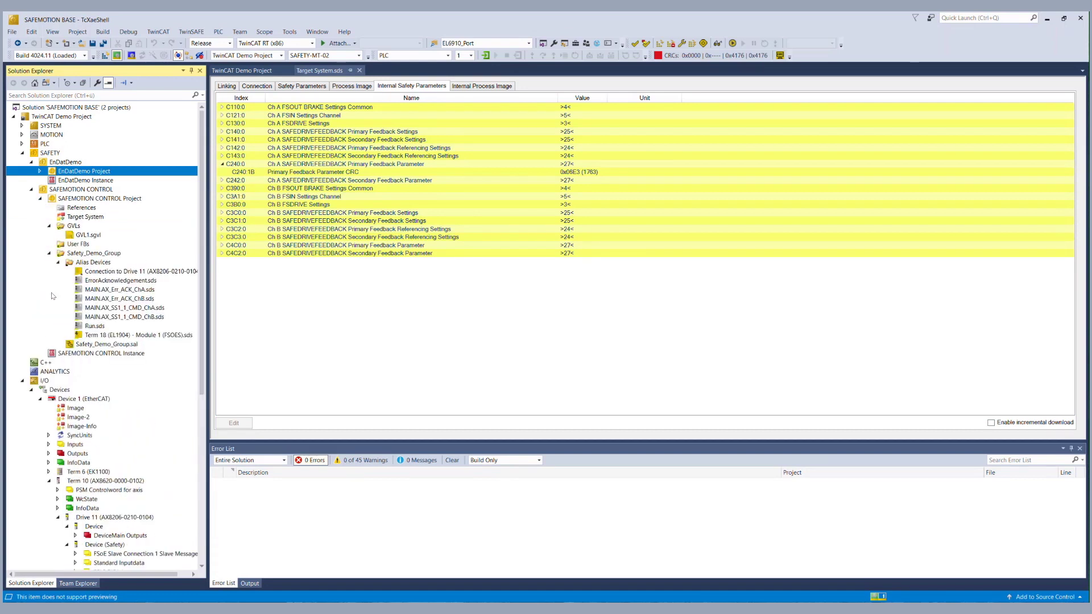
pyautogui.click(87, 345)
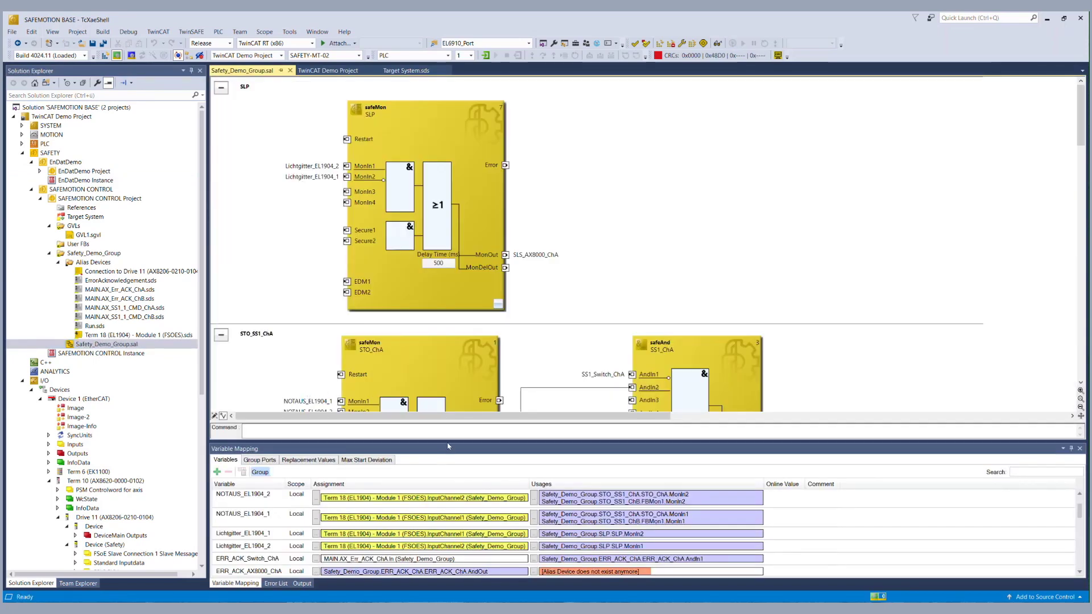
# Map STO_ChB, STO_ChA and SLS_AX8000_ChA to Drive 11's STO_ChB, STO_ChA and SLS_1_ChA signals.
pyautogui.moveTo(447, 441); pyautogui.dragTo(447, 215)
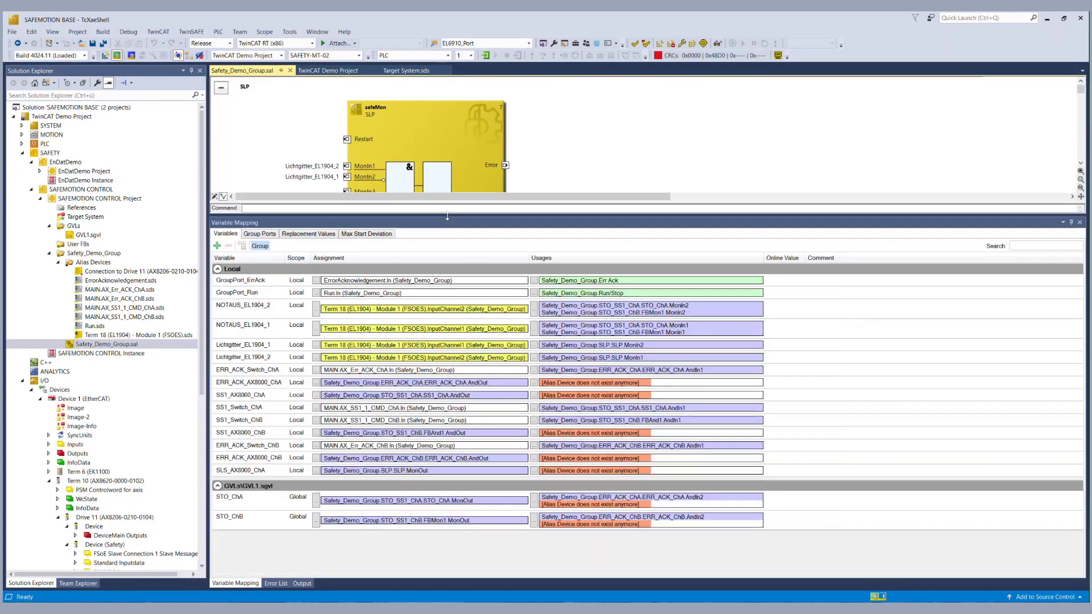
pyautogui.click(534, 522)
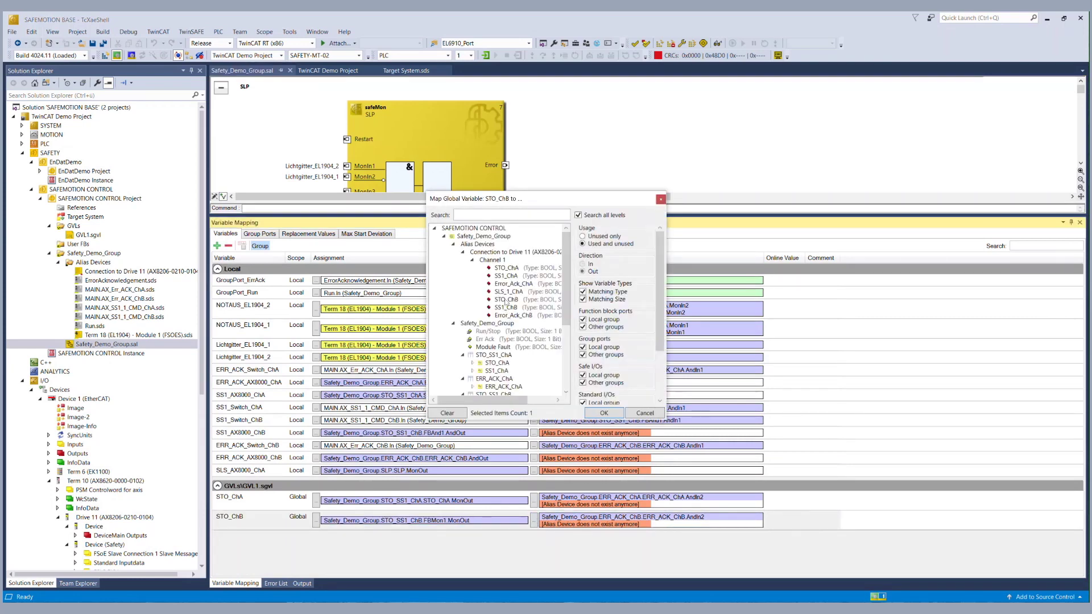
pyautogui.keyDown('ctrl'); pyautogui.click(503, 300); pyautogui.keyUp('ctrl')
pyautogui.click(602, 414)
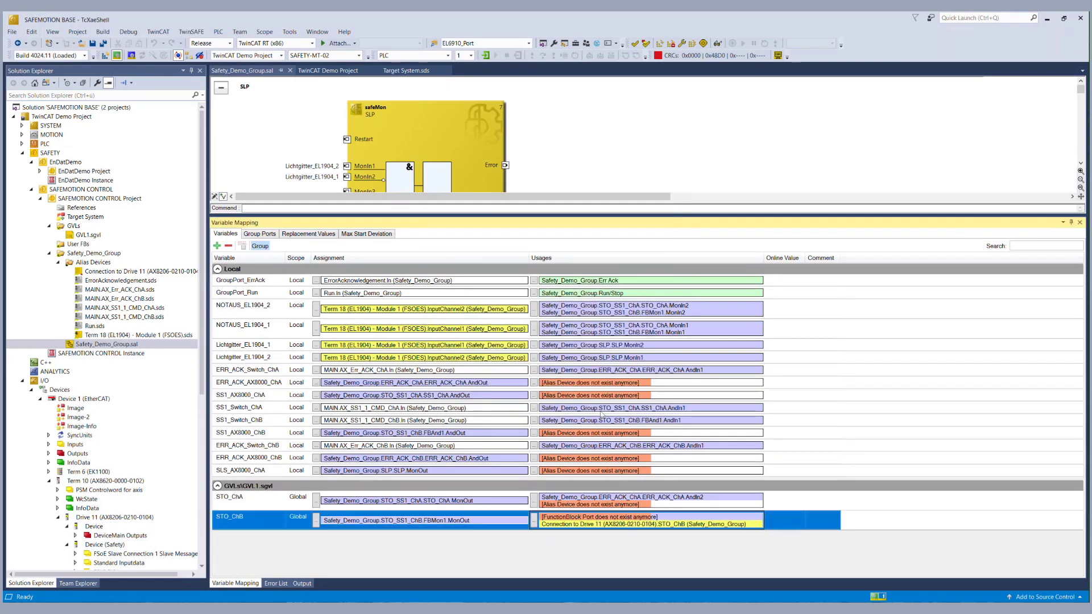
pyautogui.click(534, 501)
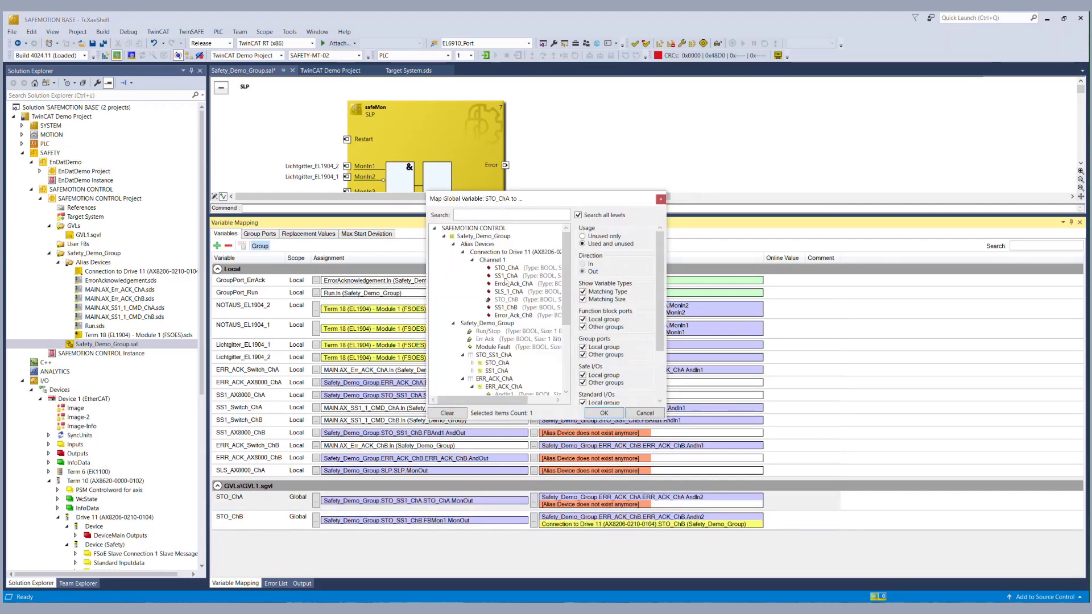
pyautogui.keyDown('ctrl'); pyautogui.click(506, 268); pyautogui.keyUp('ctrl')
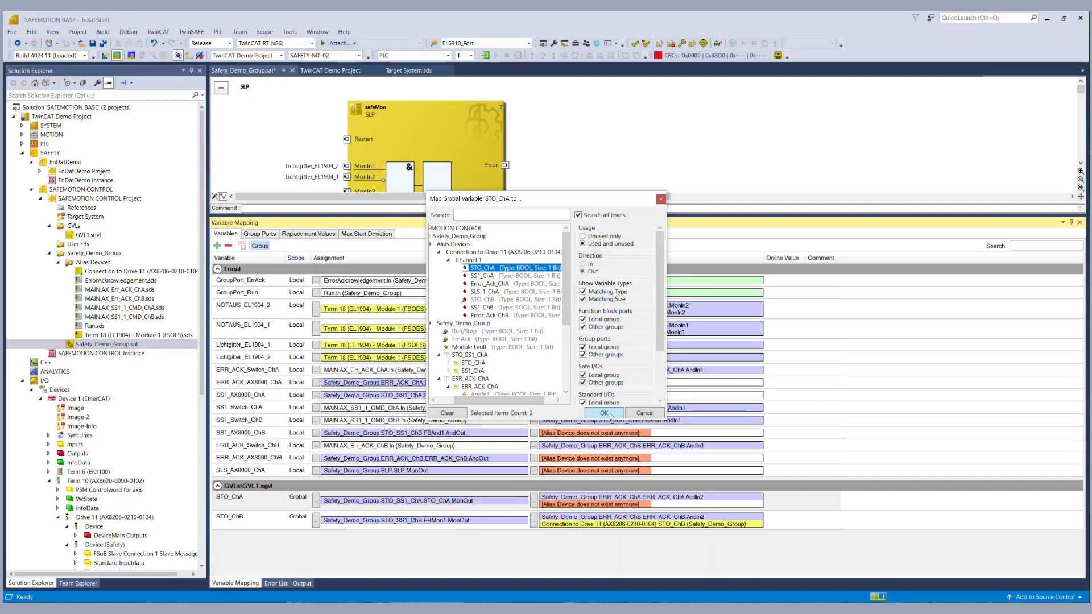
pyautogui.click(604, 413)
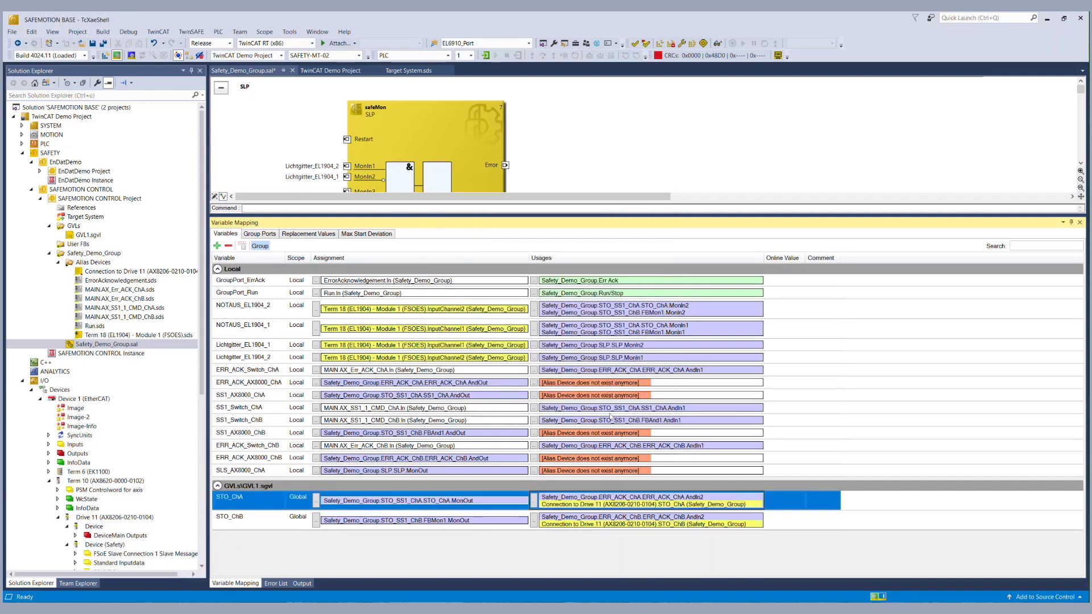
pyautogui.click(534, 470)
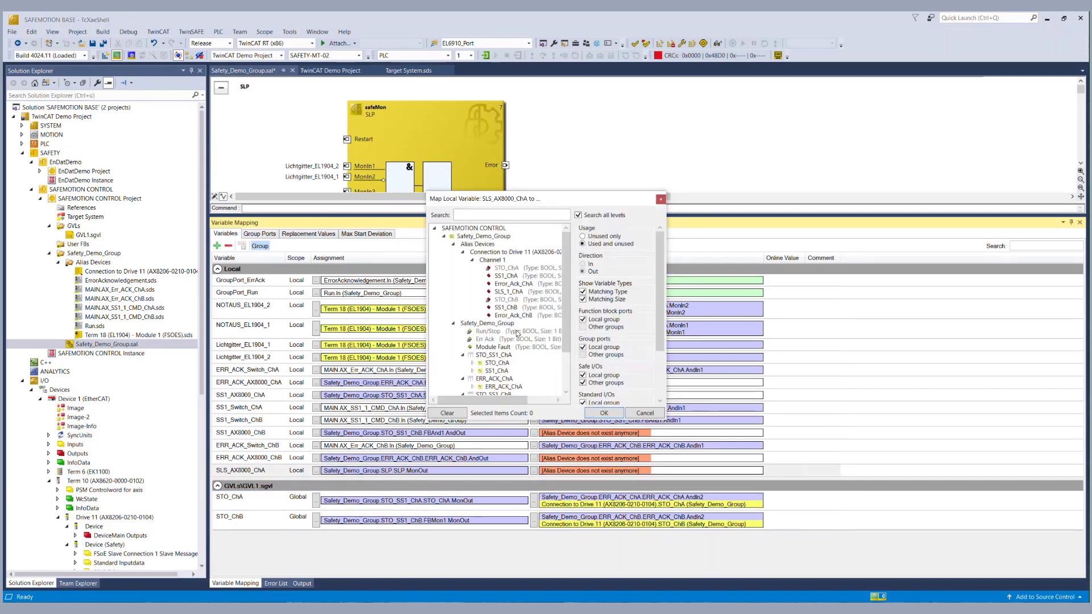
pyautogui.click(509, 291)
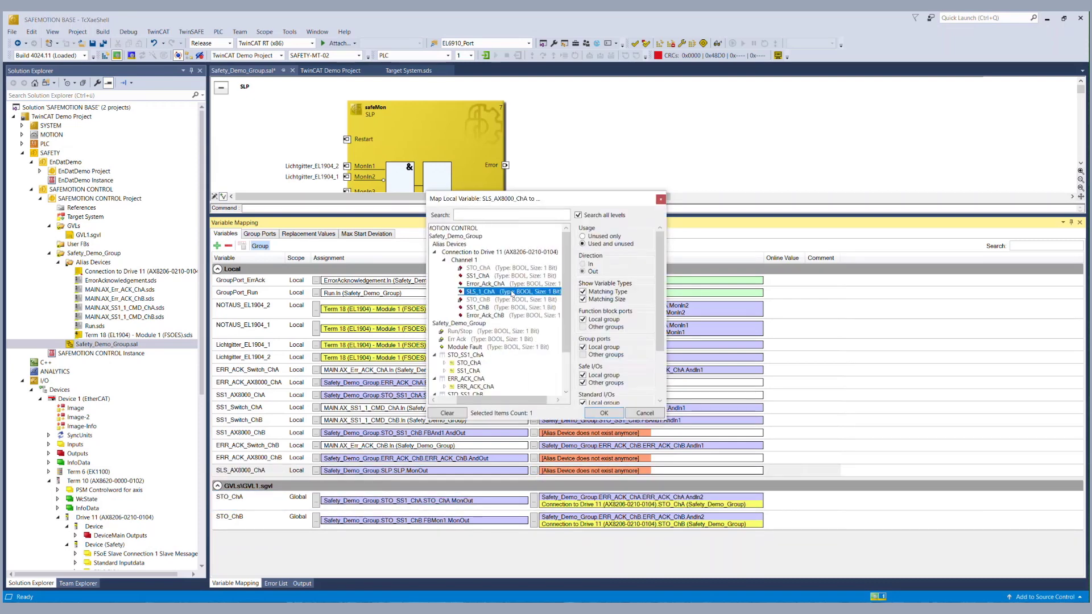
pyautogui.click(597, 413)
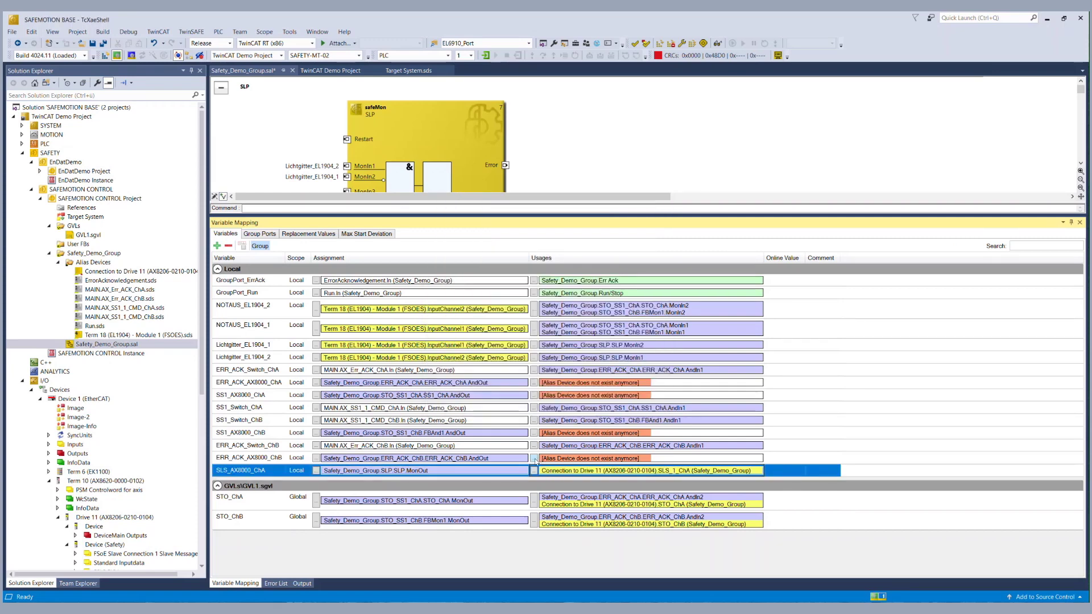
# Map ERR_ACK_AX8000_ChB, SS1_AX8000_ChB and SS1_AX8000_ChA to Error_Ack_ChB, SS1_ChB and SS1_ChA.
pyautogui.click(534, 458)
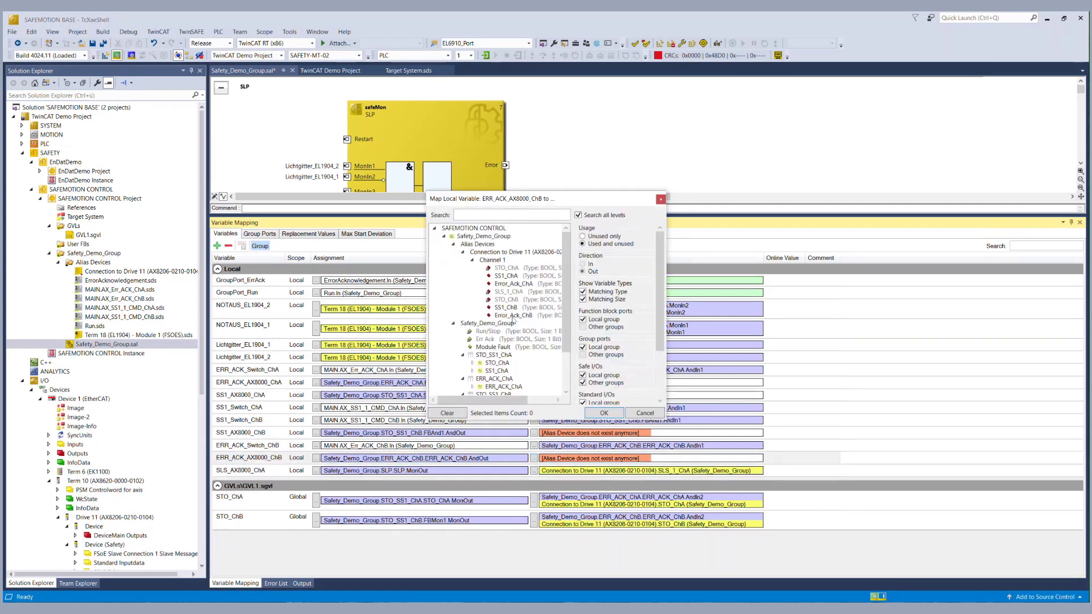
pyautogui.click(512, 316)
pyautogui.click(589, 413)
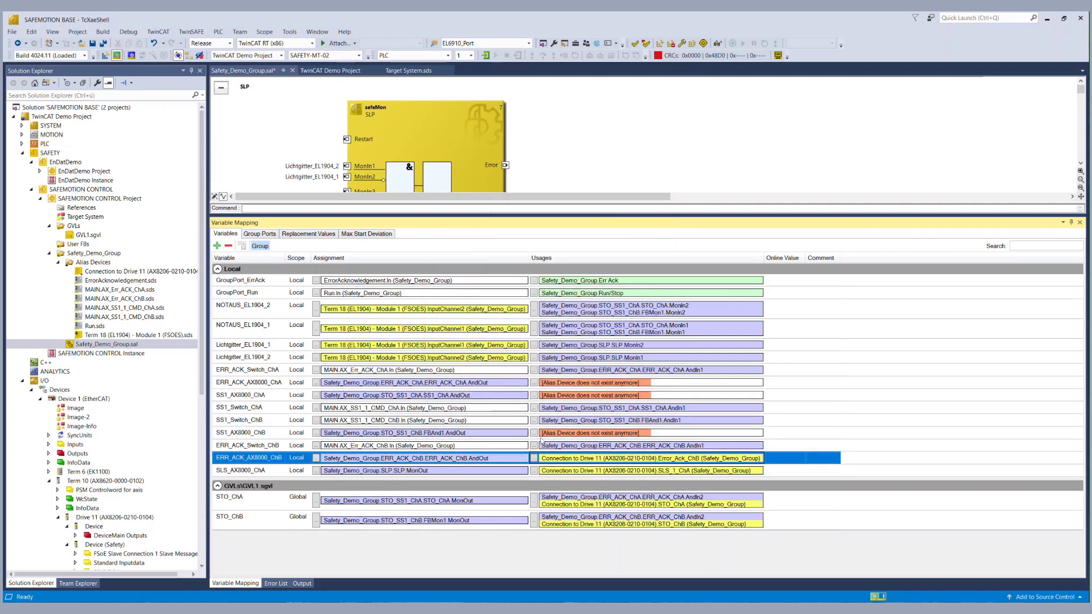
pyautogui.click(535, 434)
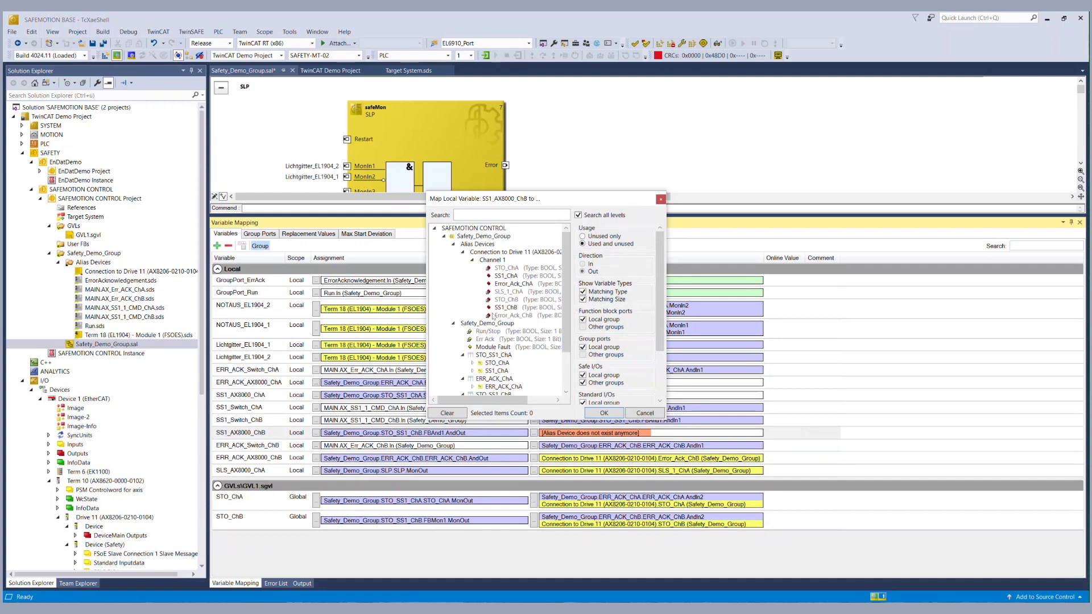
pyautogui.click(496, 308)
pyautogui.click(604, 412)
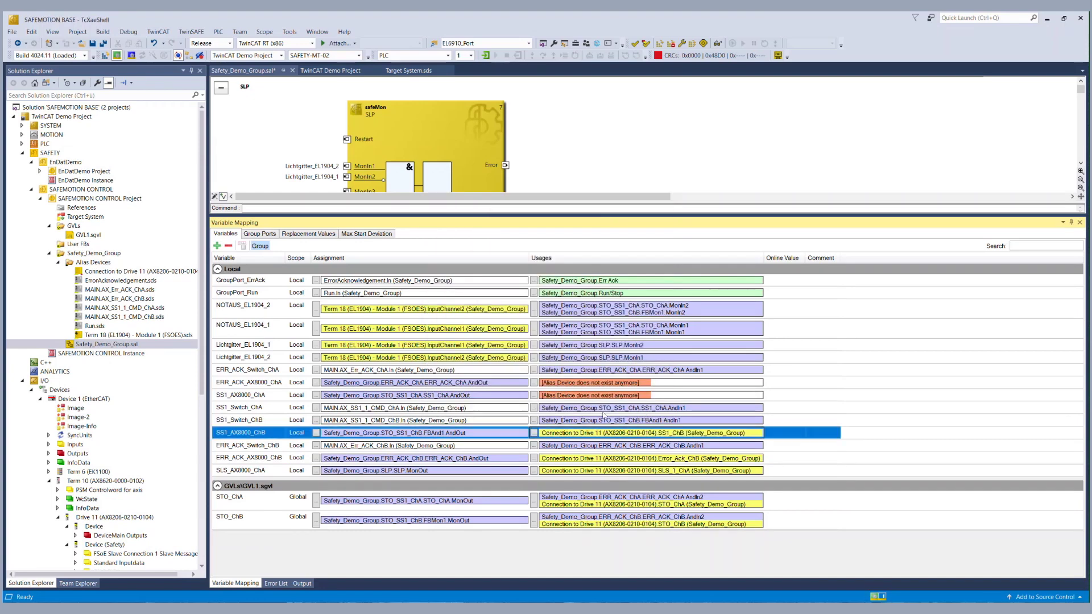
pyautogui.click(535, 396)
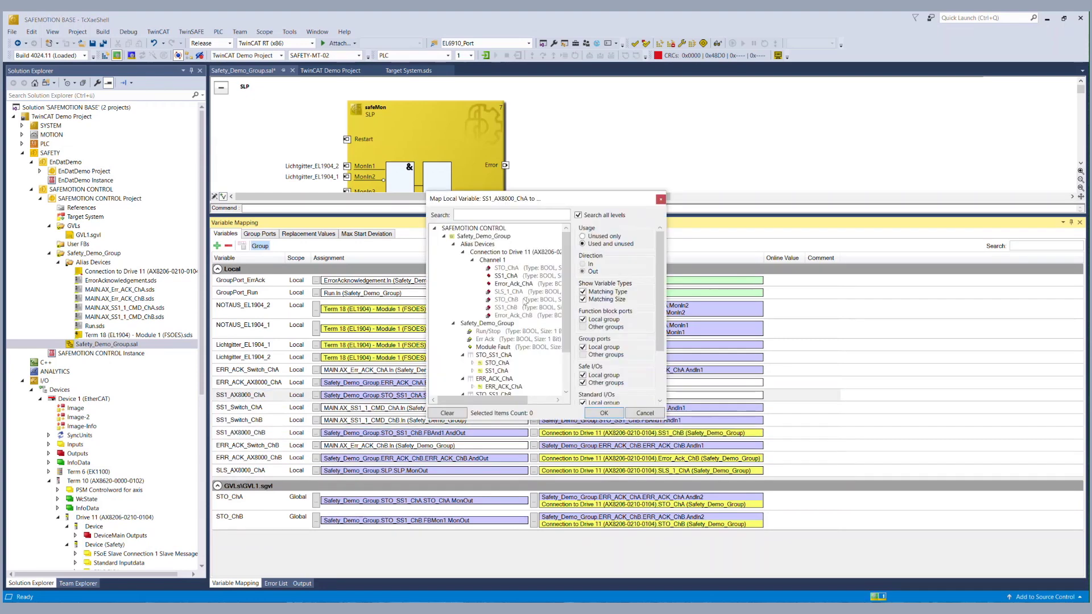
pyautogui.click(515, 276)
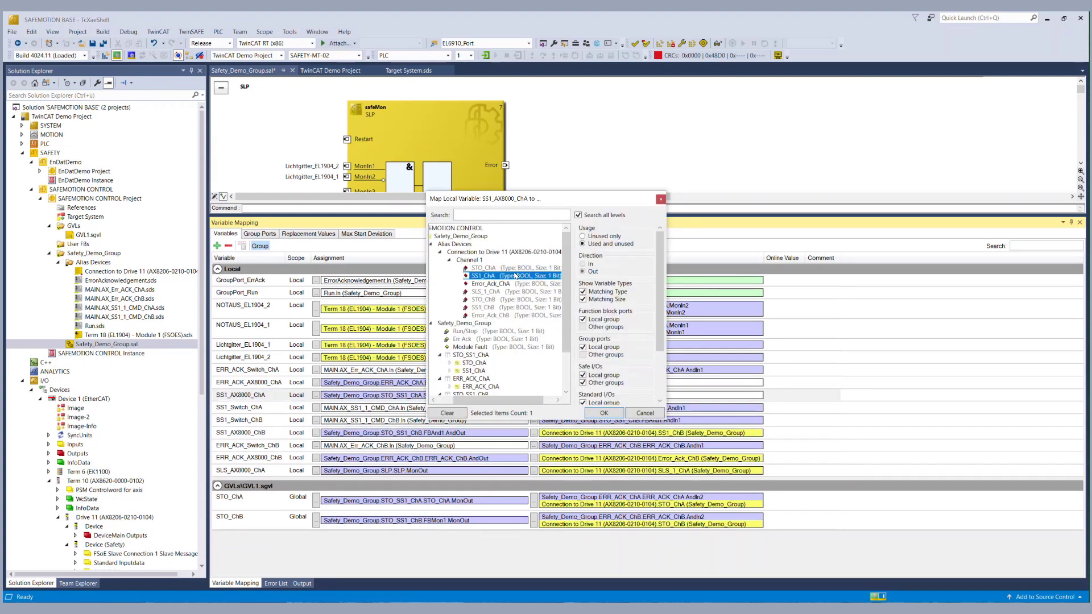
pyautogui.click(604, 413)
# Map ERR_ACK_AX8000_ChA to Error_Ack_ChA, save all, and collapse the SAFEMOTION CONTROL tree.
pyautogui.click(534, 382)
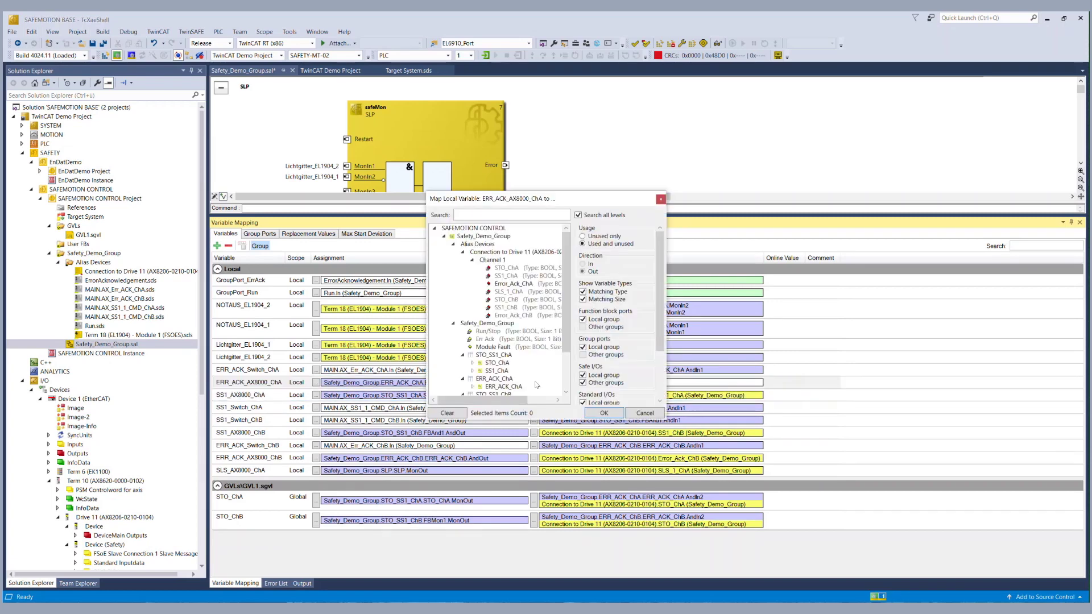
pyautogui.click(519, 284)
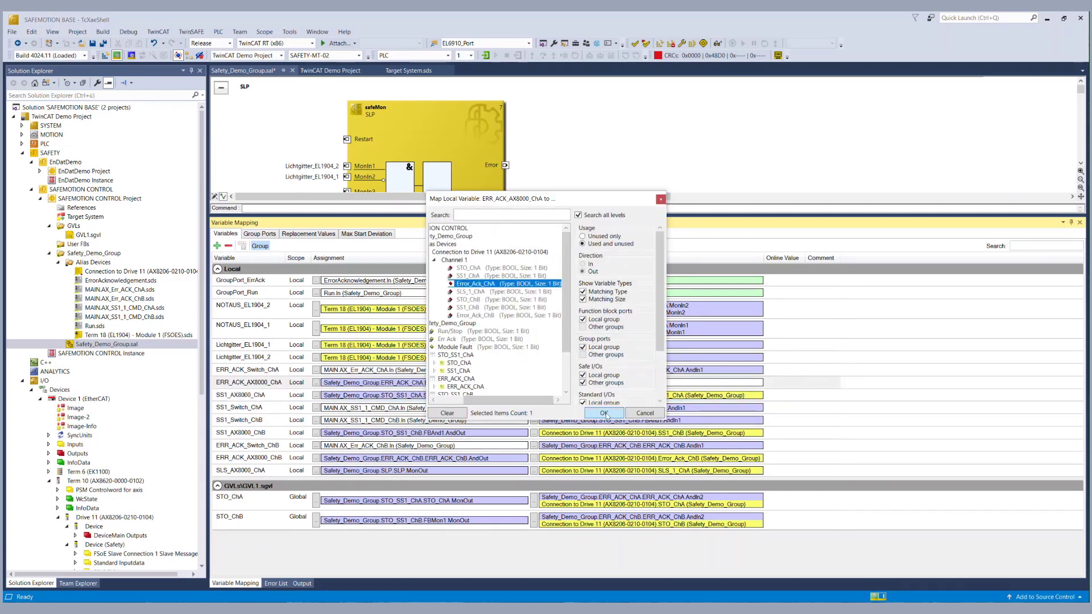
pyautogui.click(603, 413)
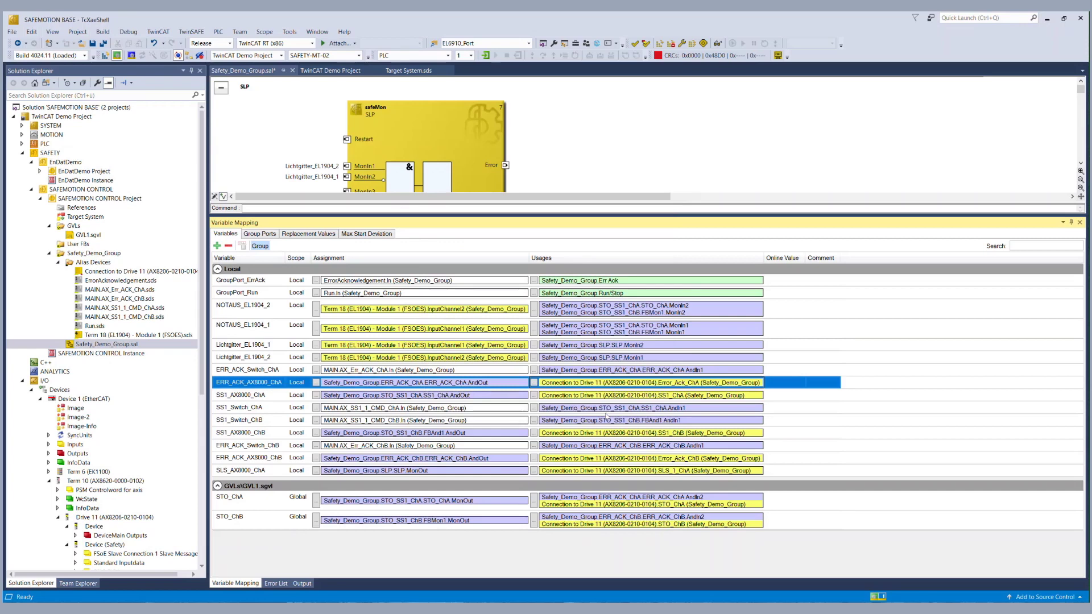
pyautogui.click(104, 44)
pyautogui.click(49, 253)
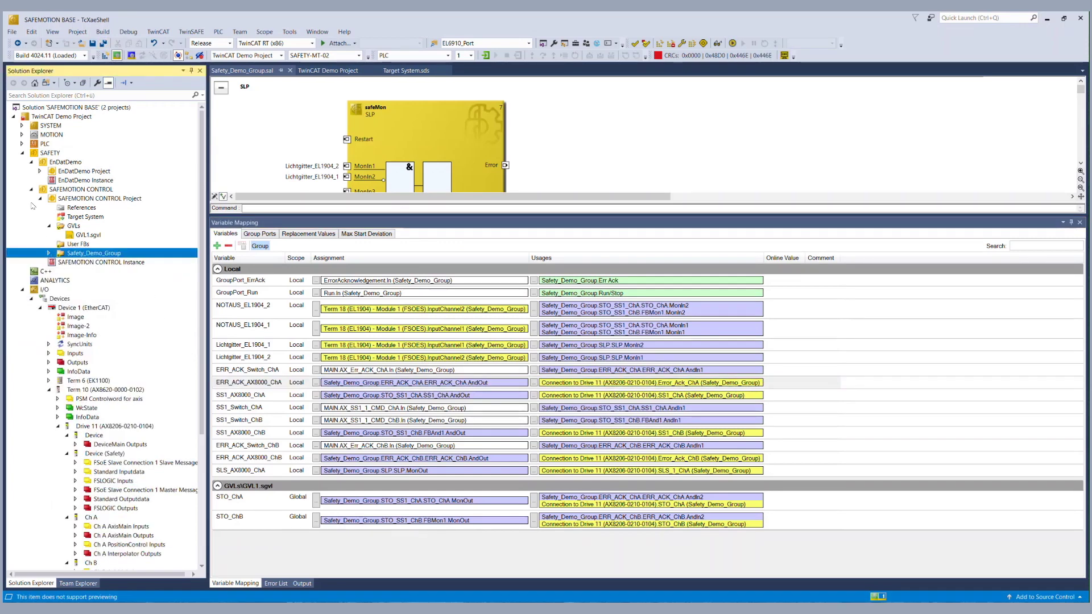
pyautogui.click(40, 199)
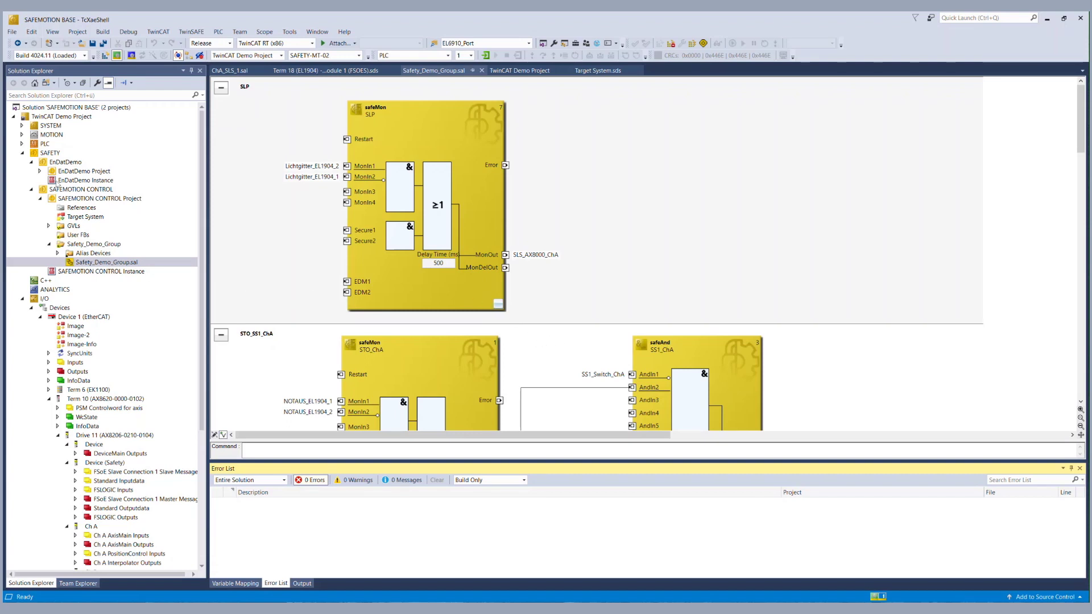
# Open the ChA_SLS_1 safety diagram from the EnDatDemo Project.
pyautogui.click(40, 171)
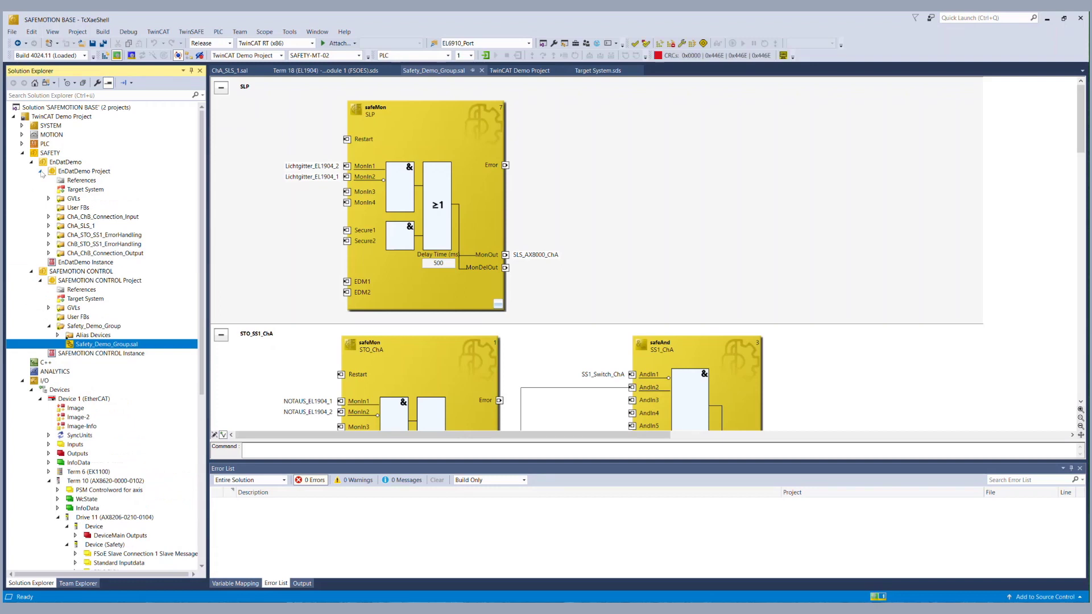
pyautogui.doubleClick(79, 226)
pyautogui.doubleClick(88, 245)
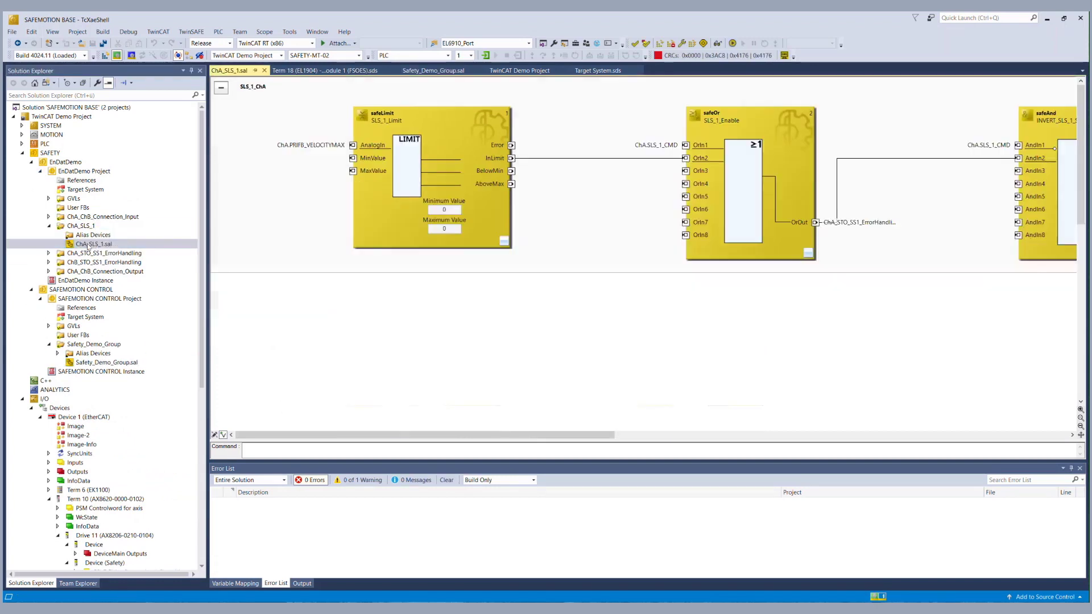
# Set SLS_1_Limit minimum to -3500000 and maximum to 3500000, then save all.
pyautogui.click(444, 209)
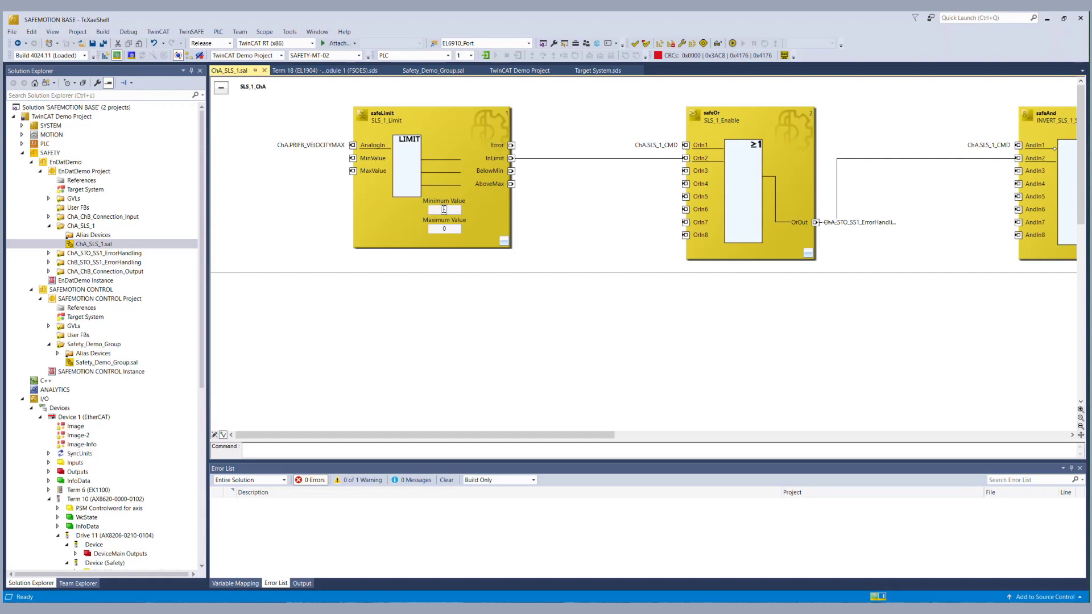
pyautogui.write('-15')
pyautogui.write('0000')
pyautogui.write('0')
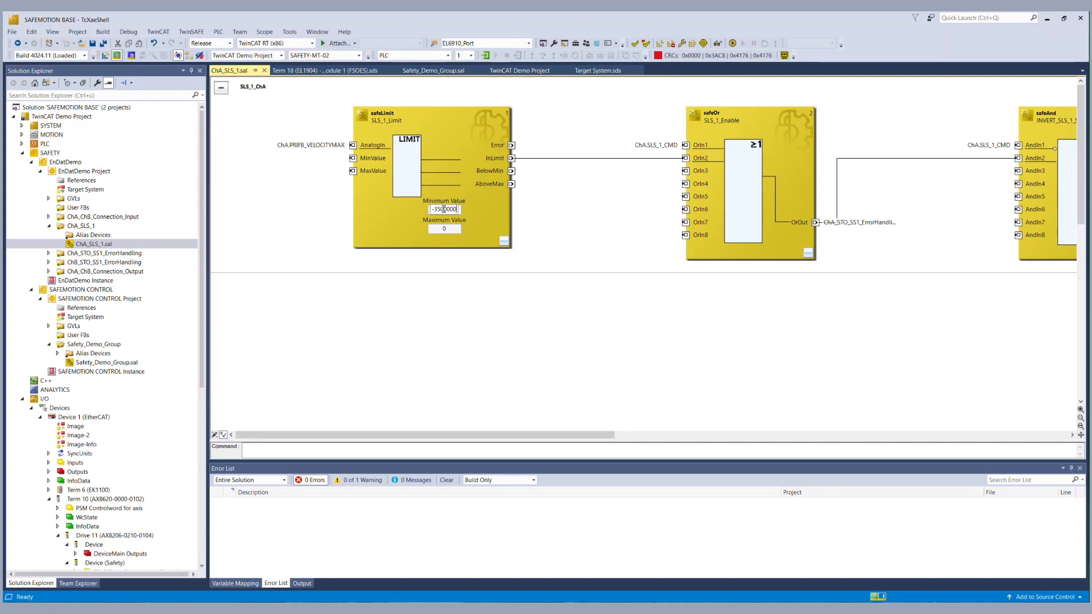
pyautogui.click(444, 230)
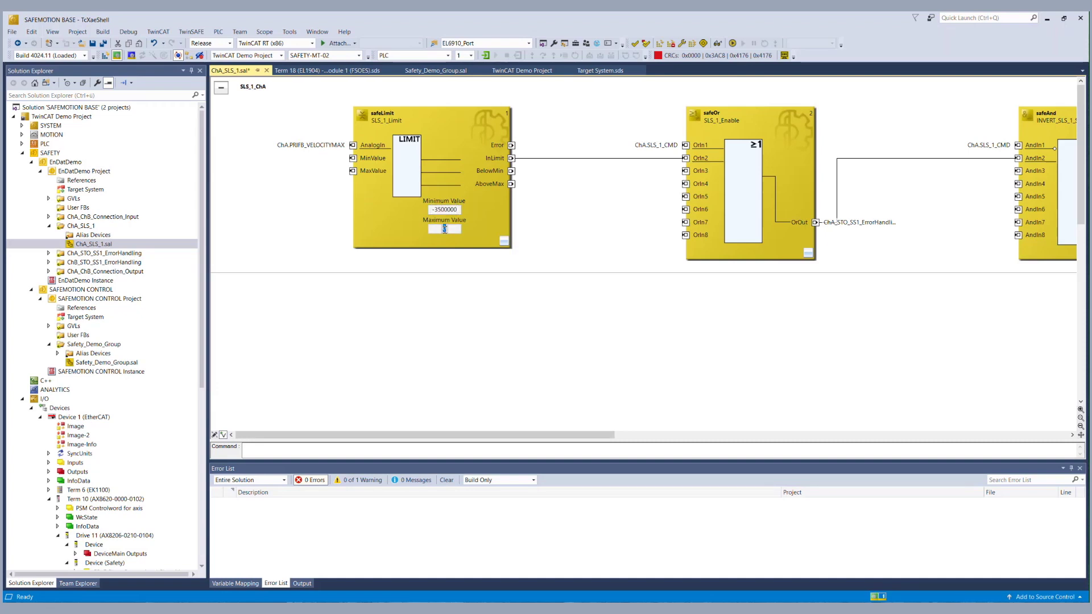
pyautogui.write('3500000')
pyautogui.click(289, 197)
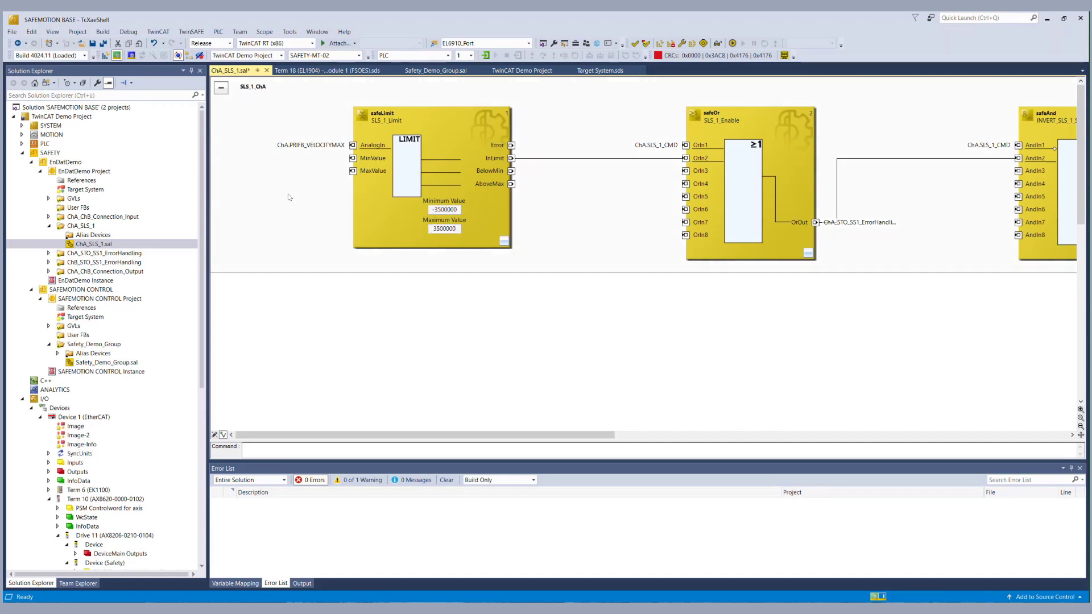
pyautogui.click(104, 44)
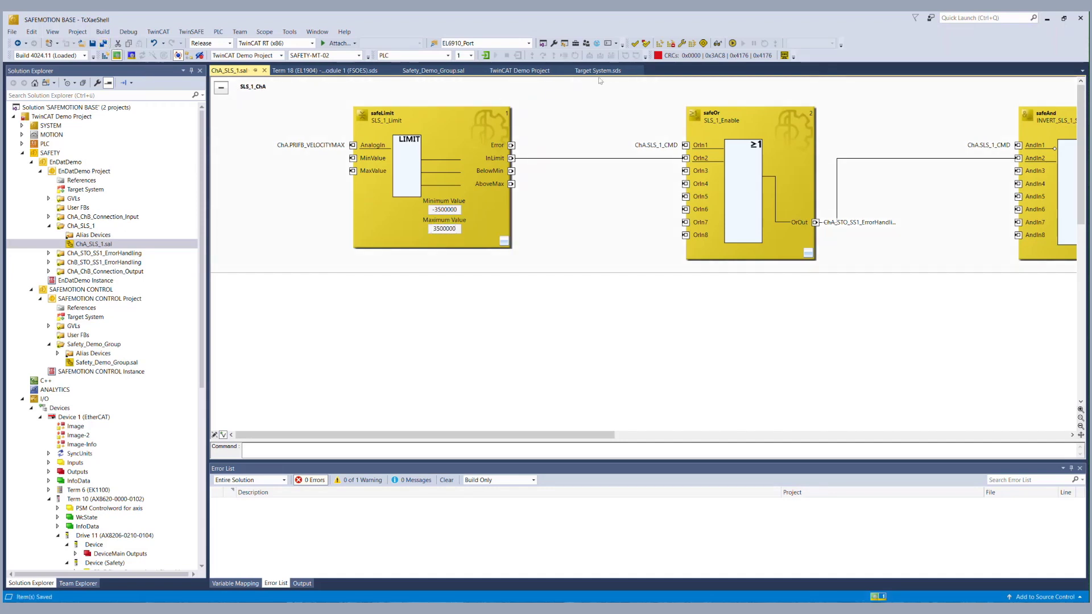
# Start the multi-download, enter the username, and confirm the EnDatDemo and SAFEMOTION CONTROL serial numbers.
pyautogui.click(691, 43)
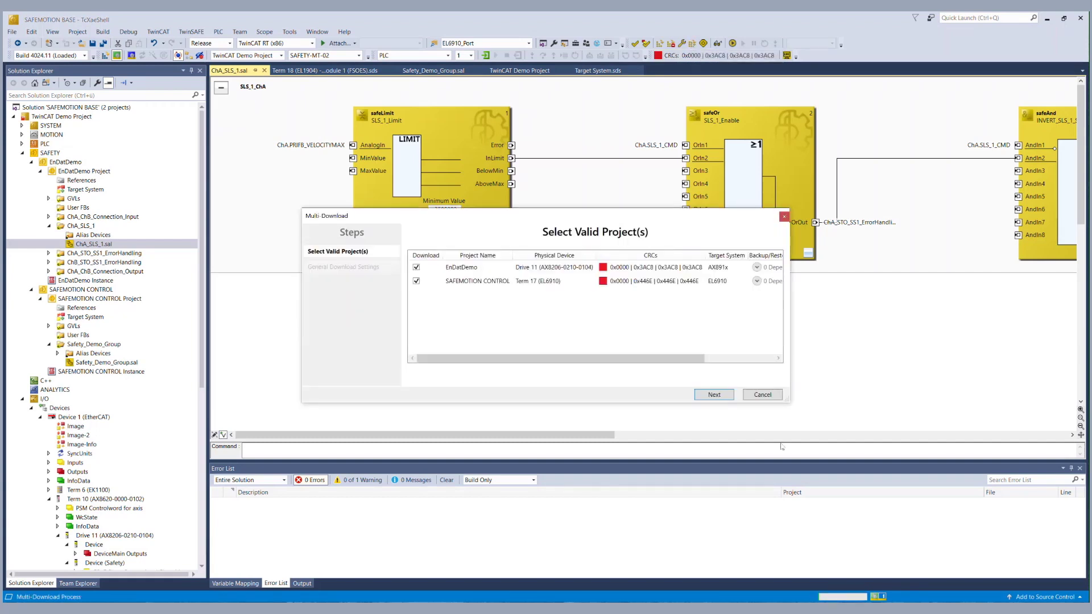
pyautogui.click(713, 394)
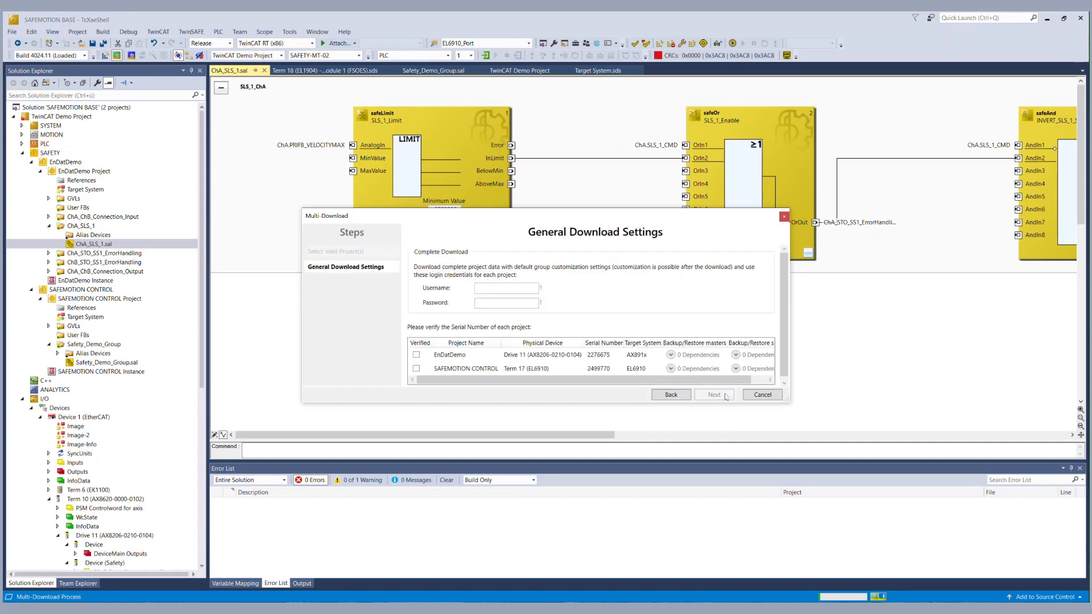
pyautogui.click(523, 291)
pyautogui.write('AdminTwinCAT1')
pyautogui.click(416, 355)
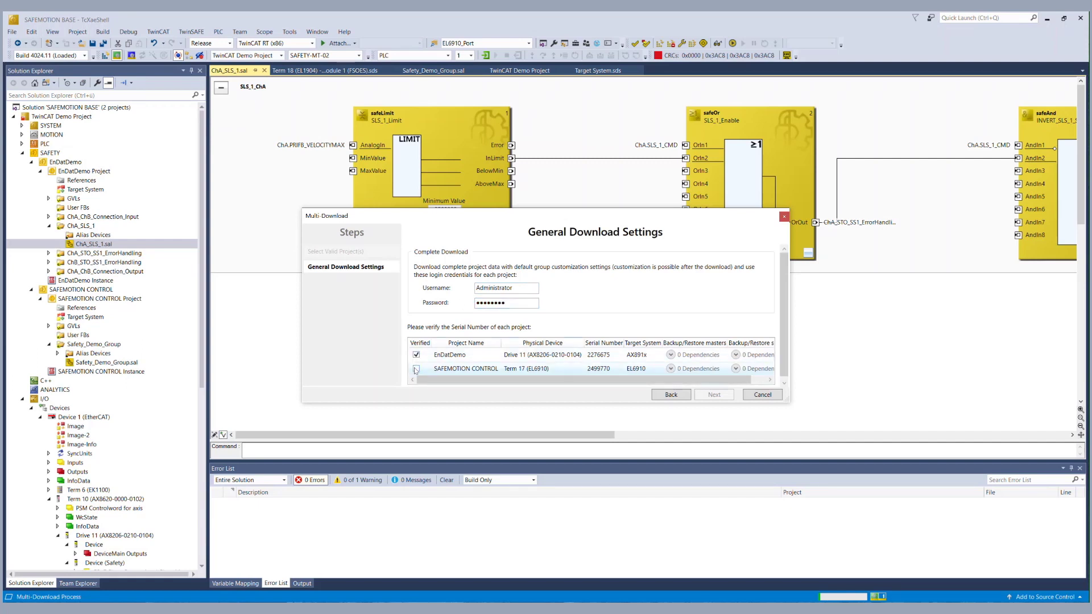
pyautogui.click(416, 368)
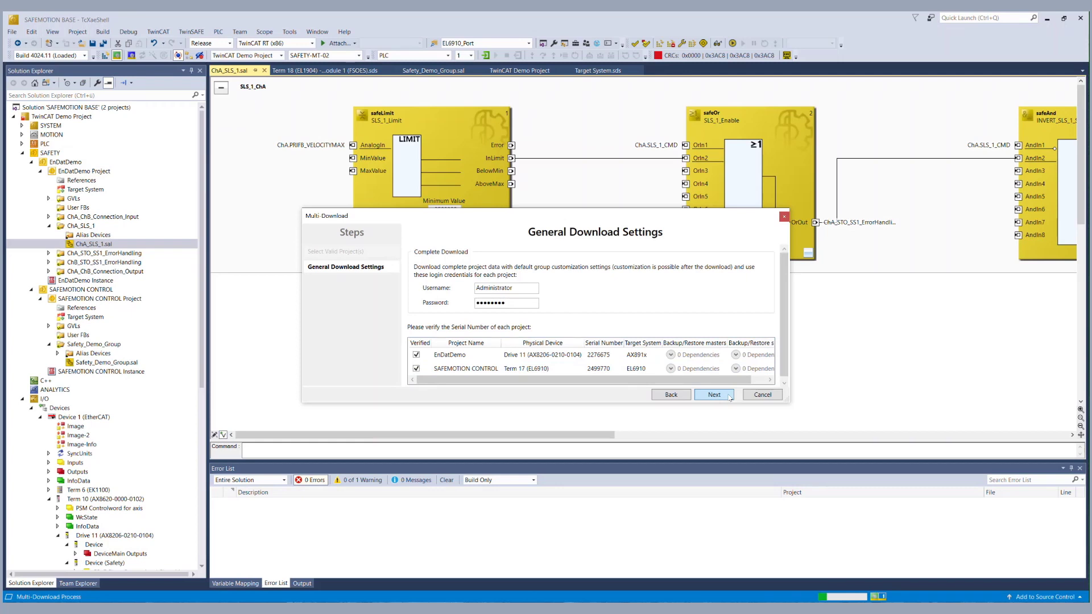
pyautogui.click(730, 396)
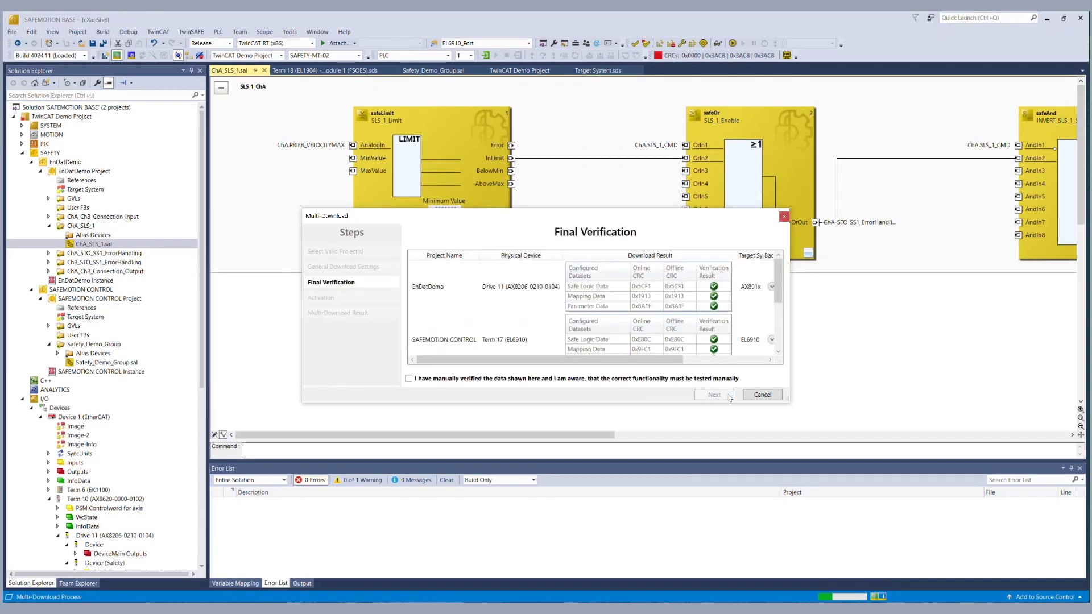
# Confirm manual verification, enter the activation password, and activate both safety projects.
pyautogui.click(409, 378)
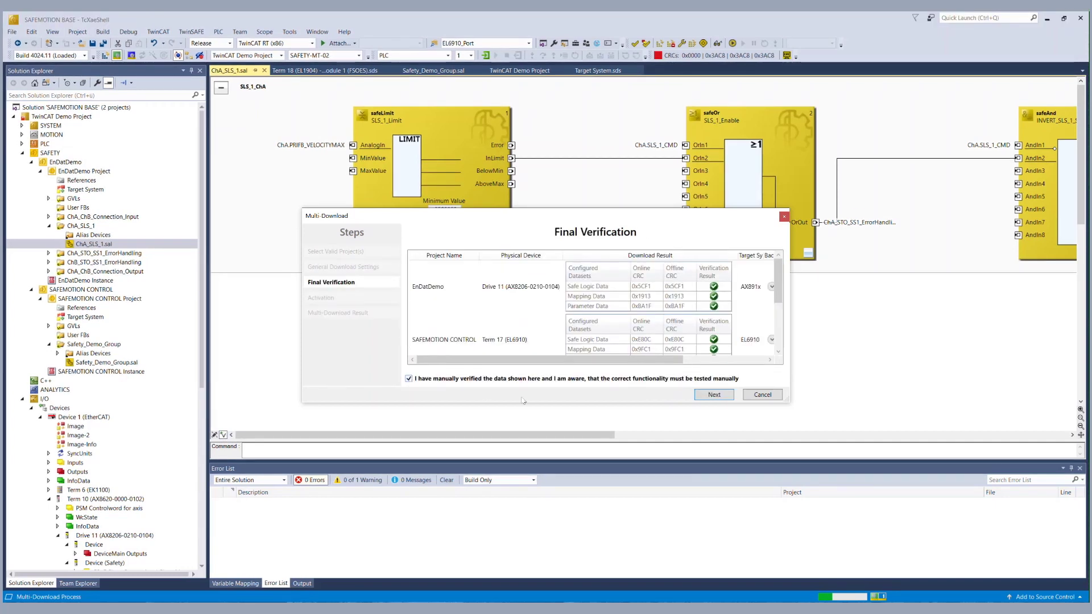
pyautogui.click(710, 396)
pyautogui.click(523, 283)
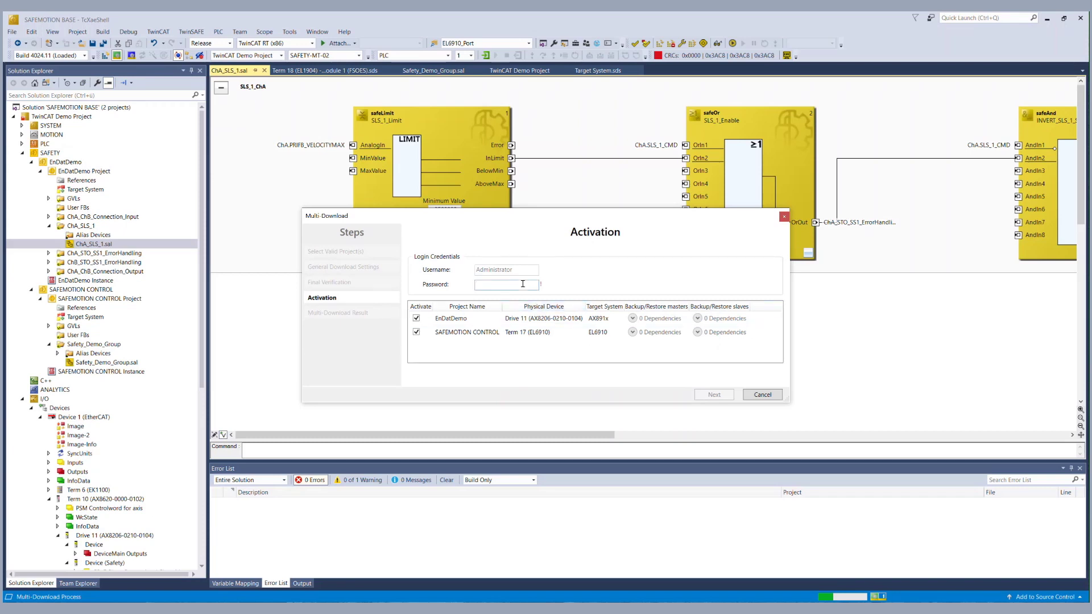
pyautogui.write('12345678')
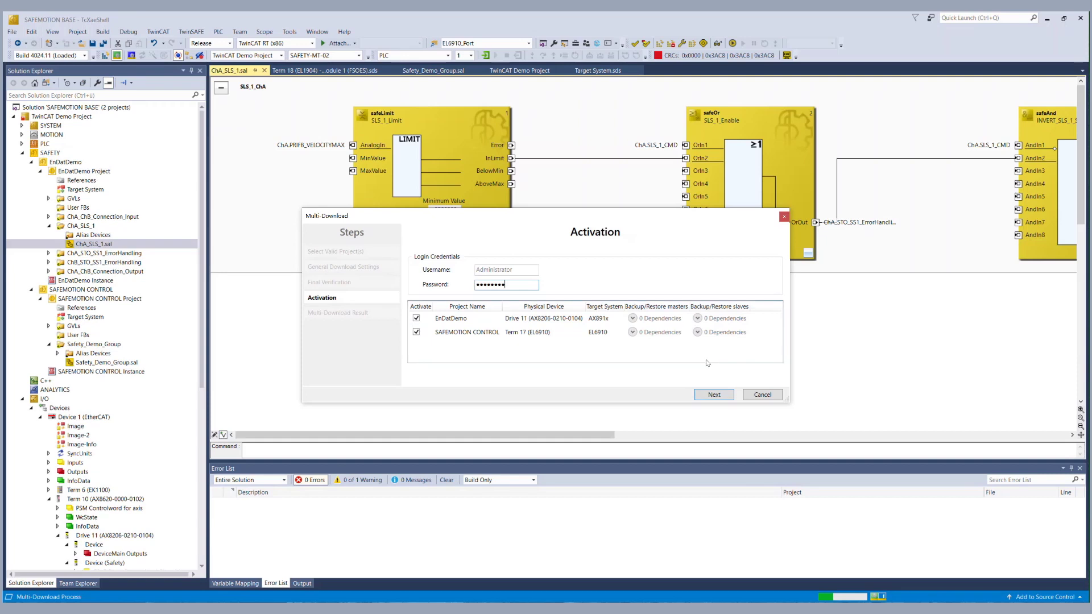
pyautogui.click(712, 394)
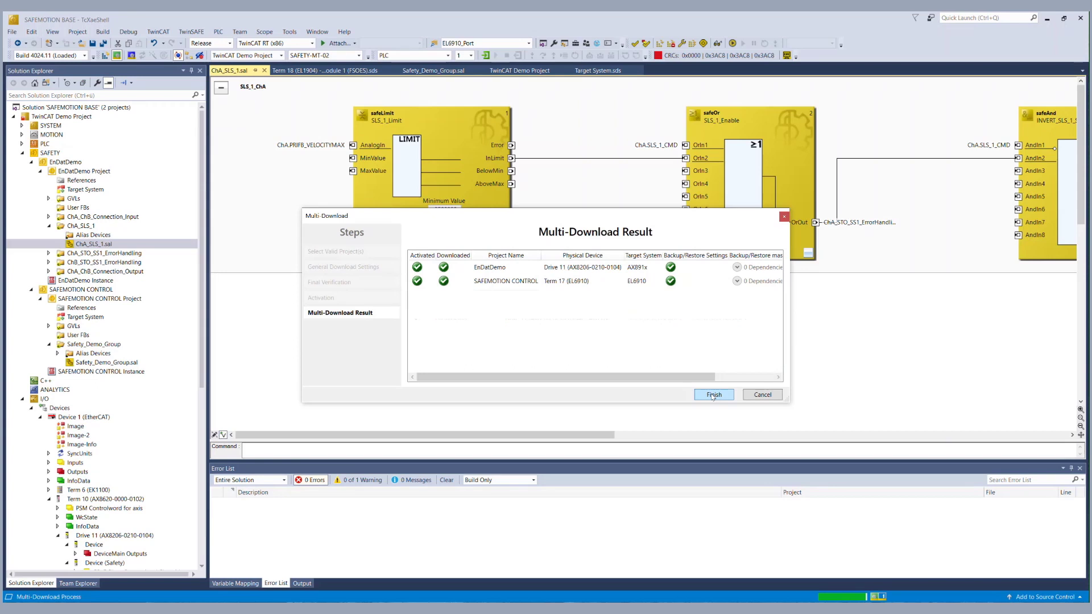
pyautogui.click(712, 395)
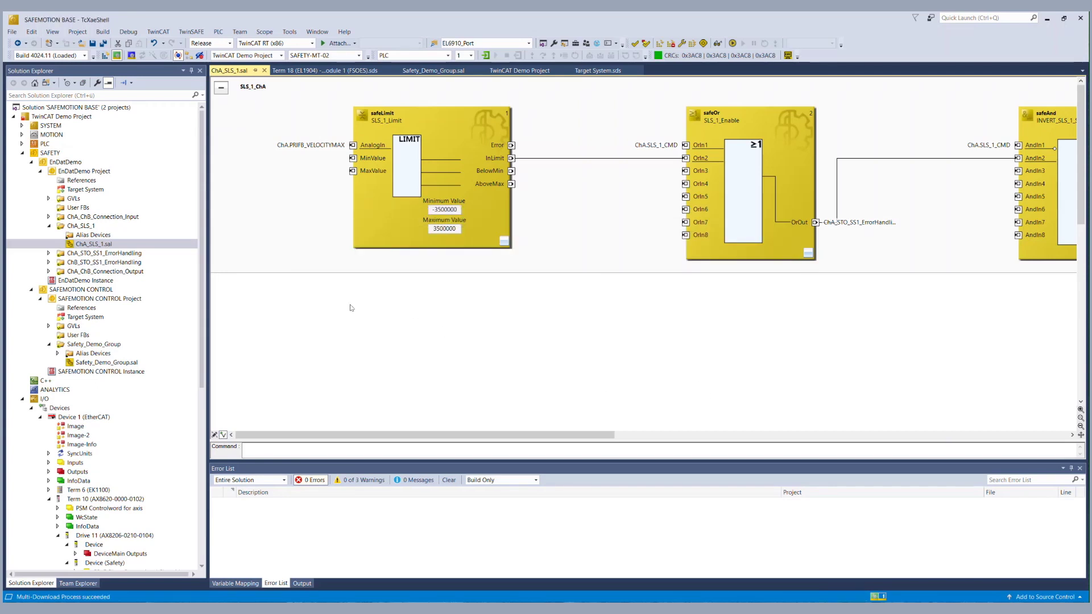
# Collapse ChA_SLS_1 and open the ChA_STO_SS1_ErrorHandling safety diagram.
pyautogui.click(49, 226)
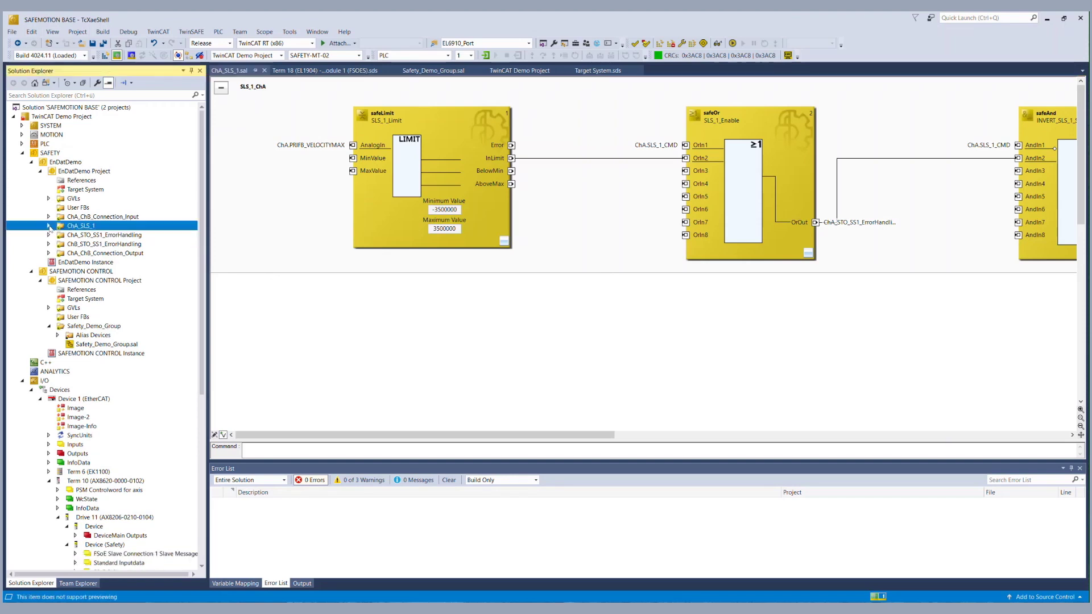
pyautogui.click(49, 235)
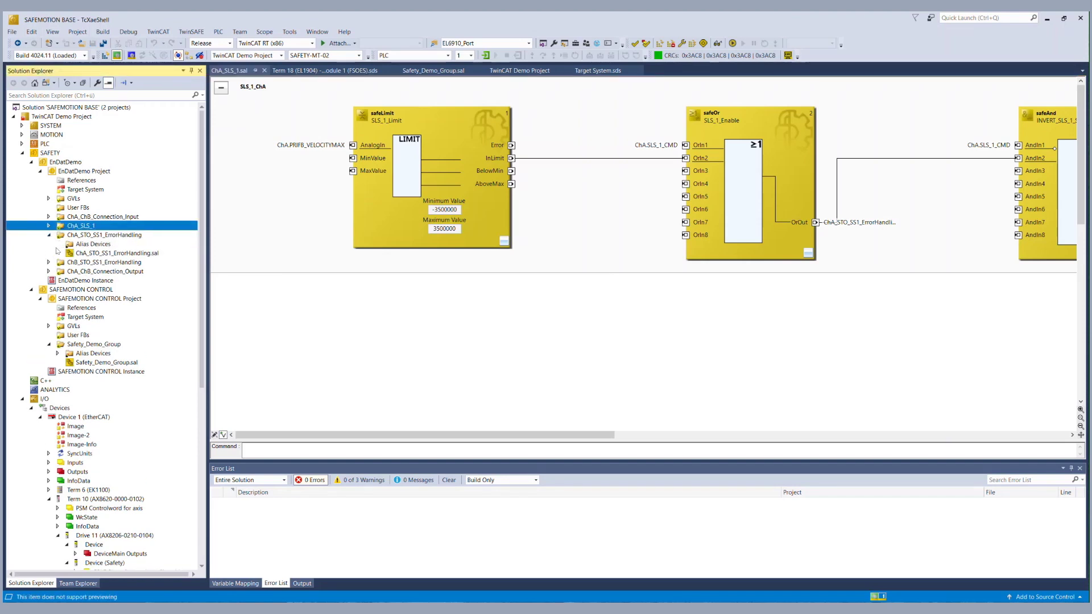
pyautogui.doubleClick(82, 255)
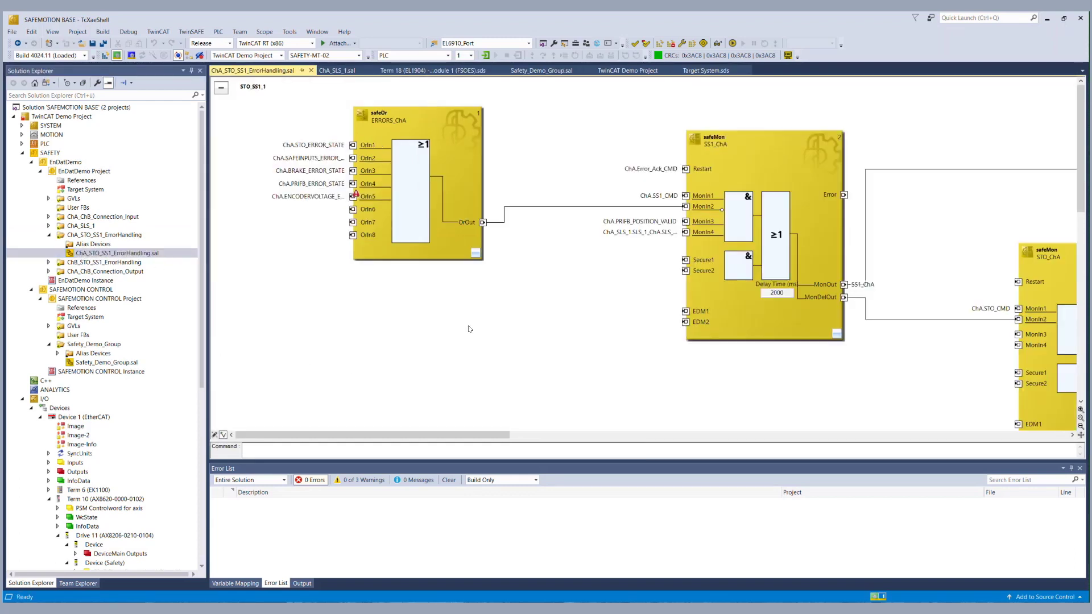
# Show online values and read MonIn3, confirming the SS1_ChA monitor at state 0x01.
pyautogui.click(719, 44)
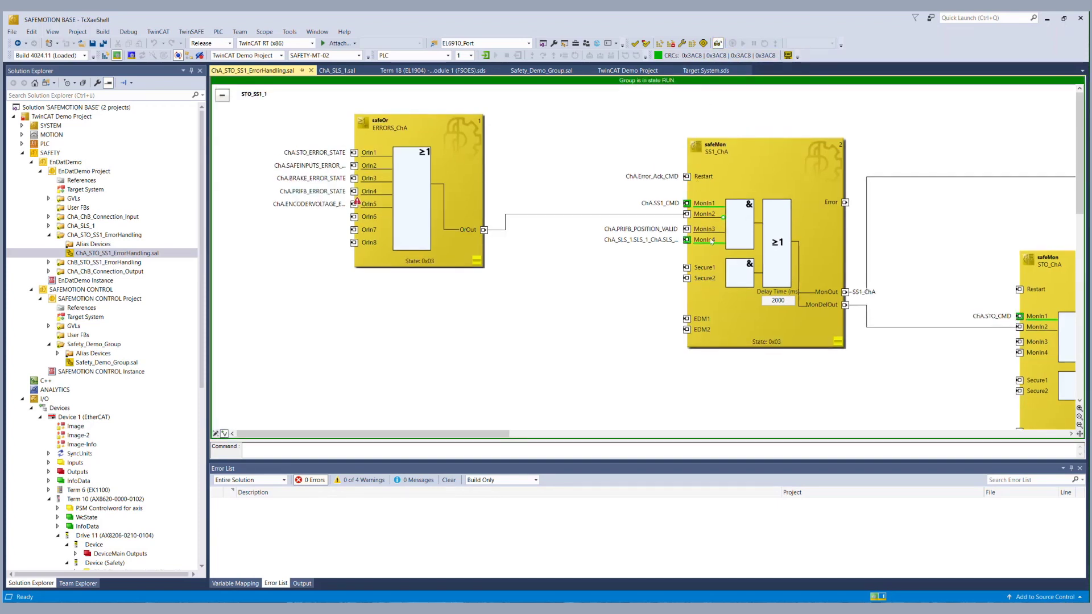
pyautogui.moveTo(450, 436); pyautogui.dragTo(492, 436)
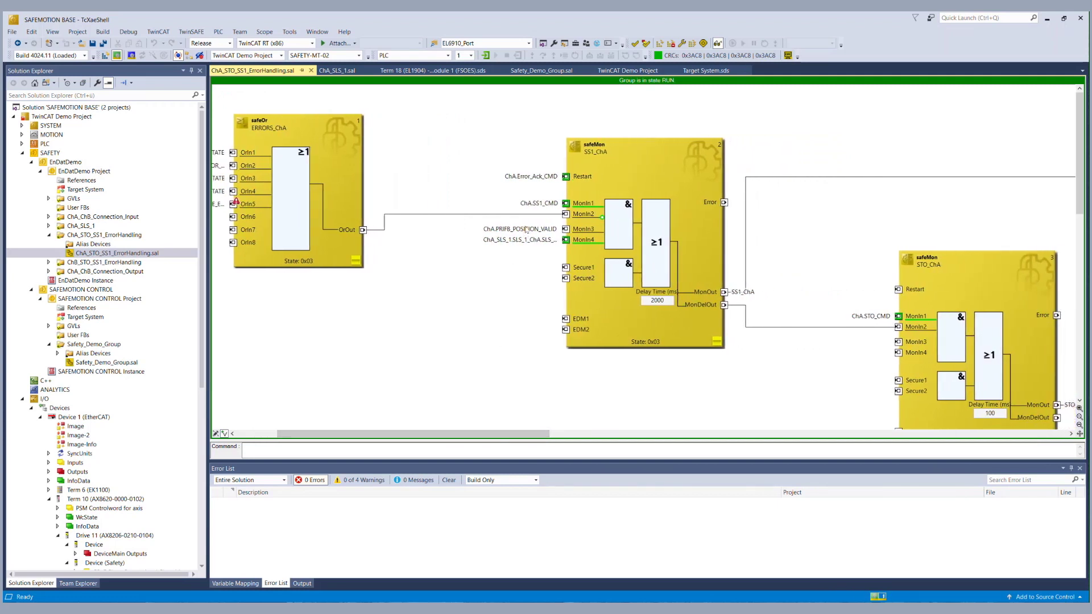
pyautogui.moveTo(526, 231)
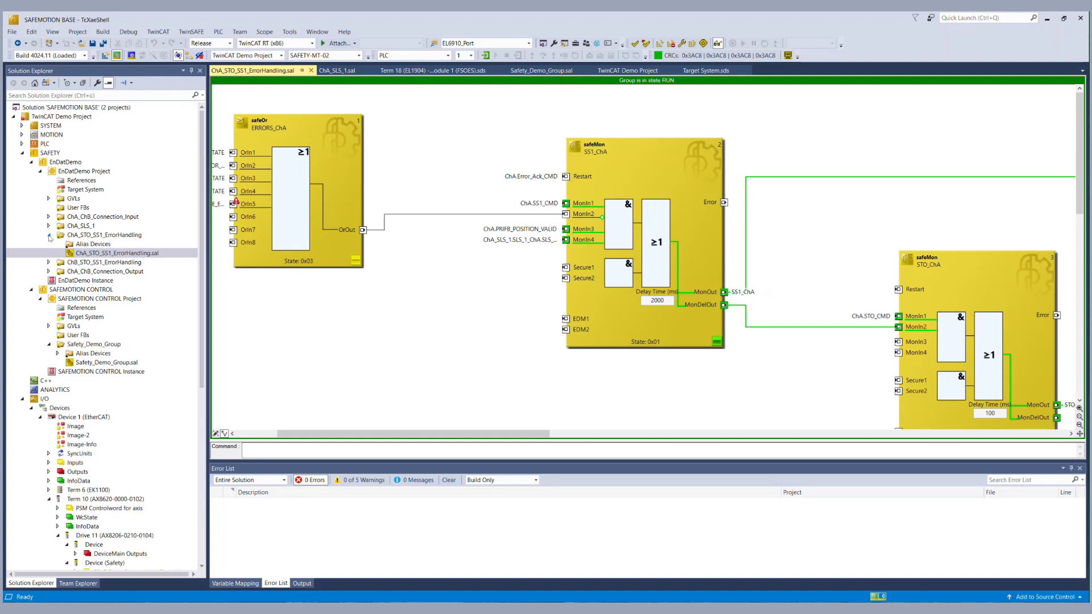
# Open the drive configuration for Drive 11's Ch A motor.
pyautogui.click(49, 235)
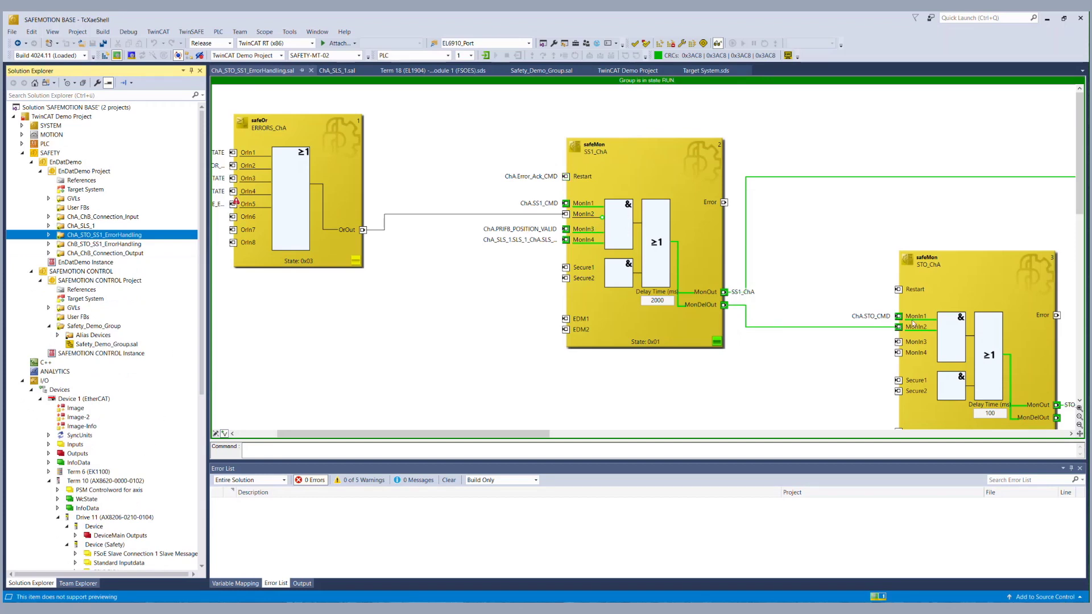
pyautogui.scroll(-1, 200, 366)
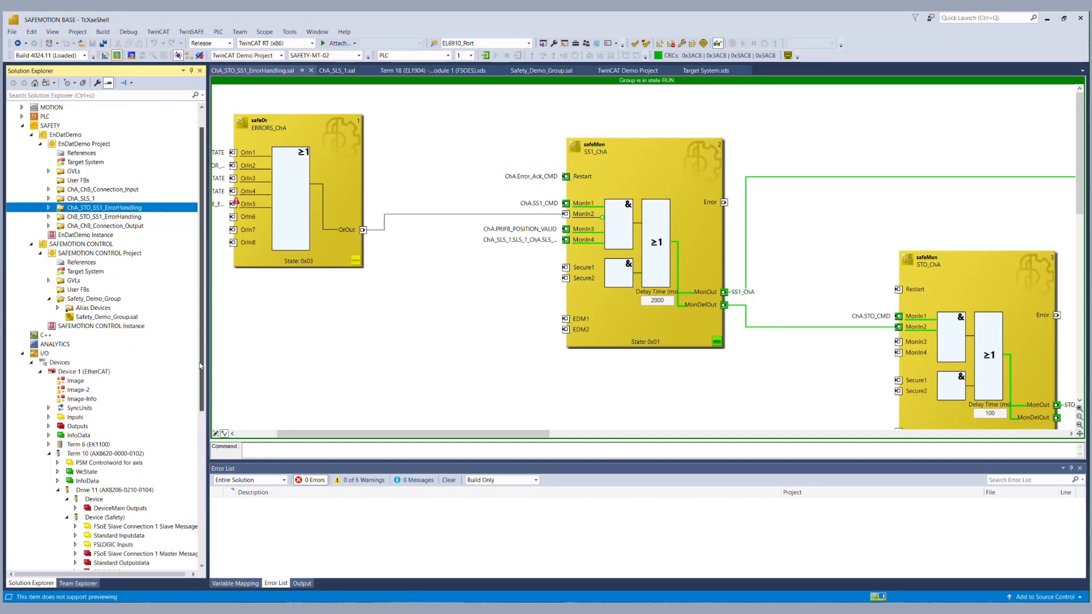
pyautogui.scroll(-9, 201, 365)
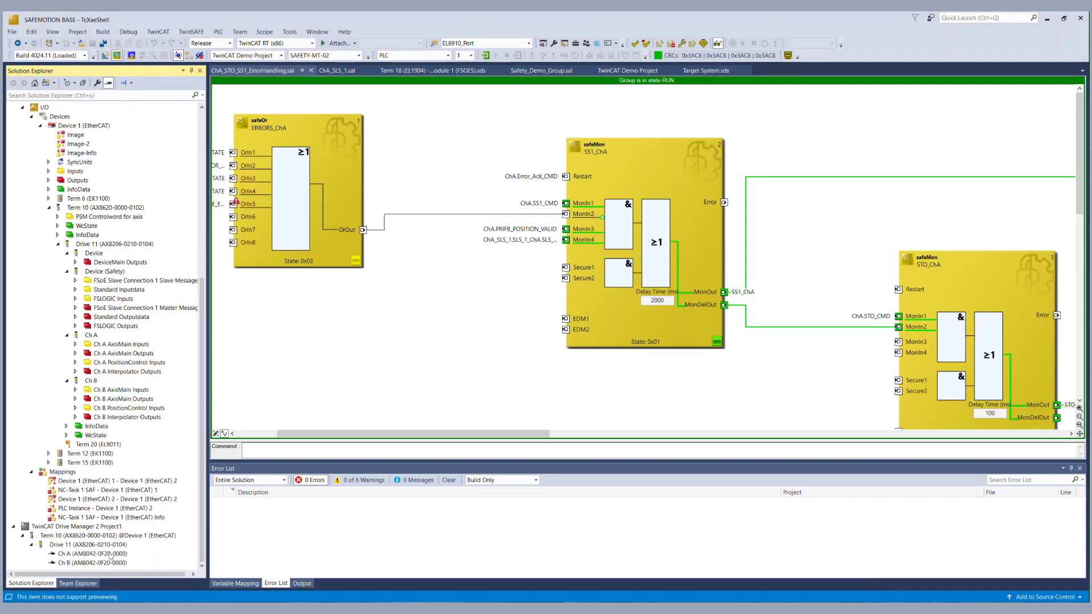
pyautogui.click(110, 554)
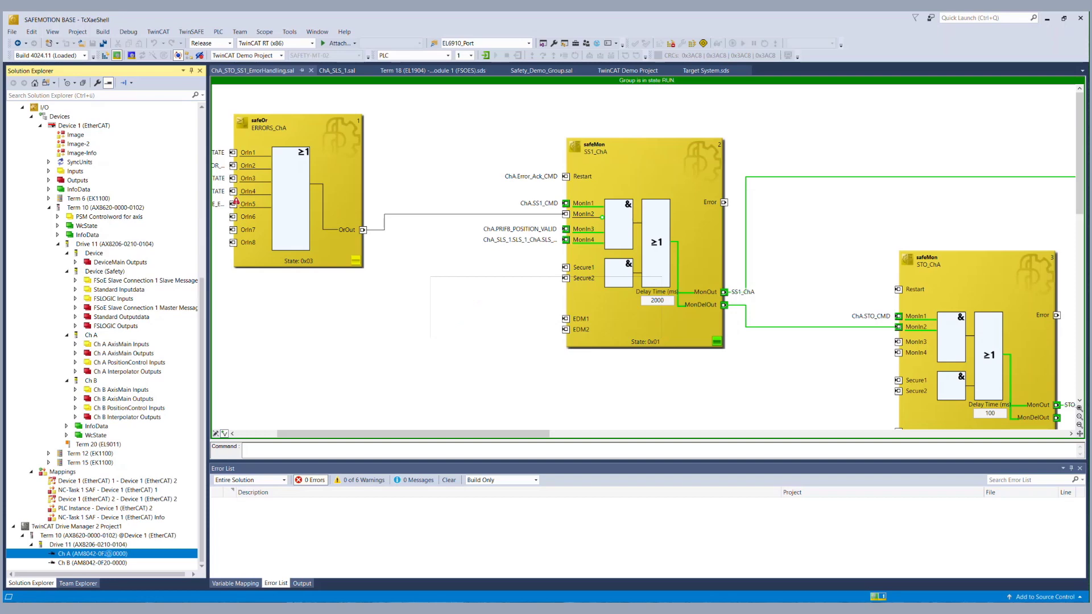
pyautogui.doubleClick(111, 552)
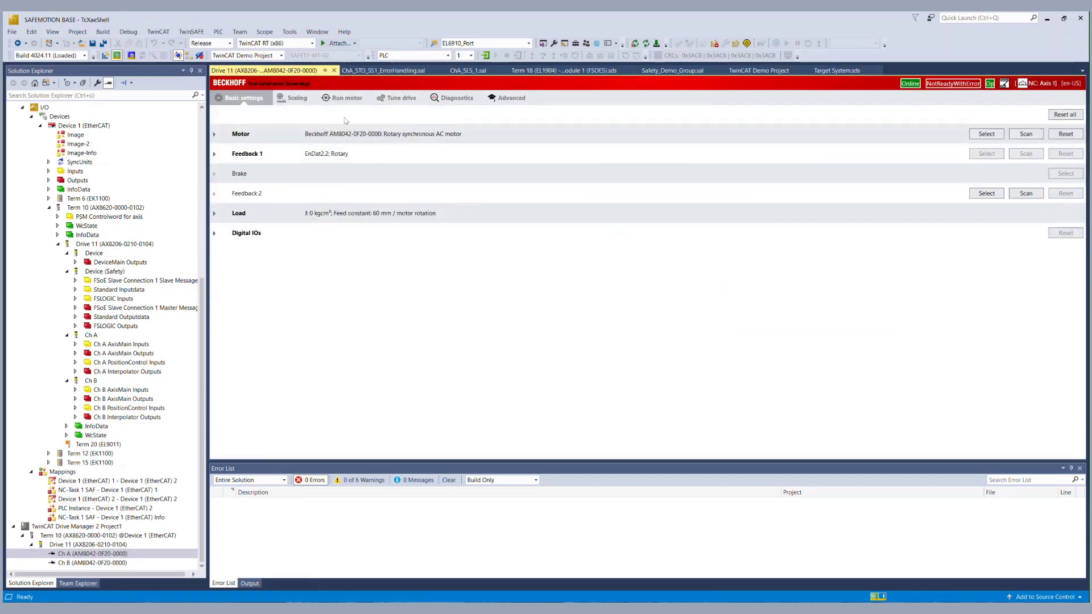
# In the motor test, acknowledge the warning, enable the controller and reset the axis error.
pyautogui.click(348, 99)
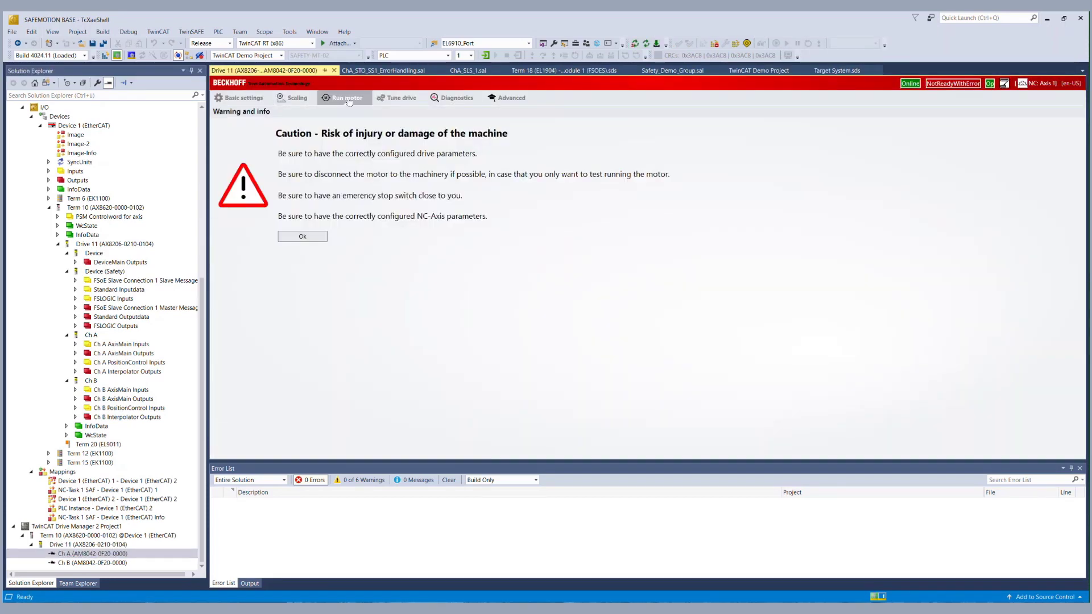
pyautogui.click(315, 240)
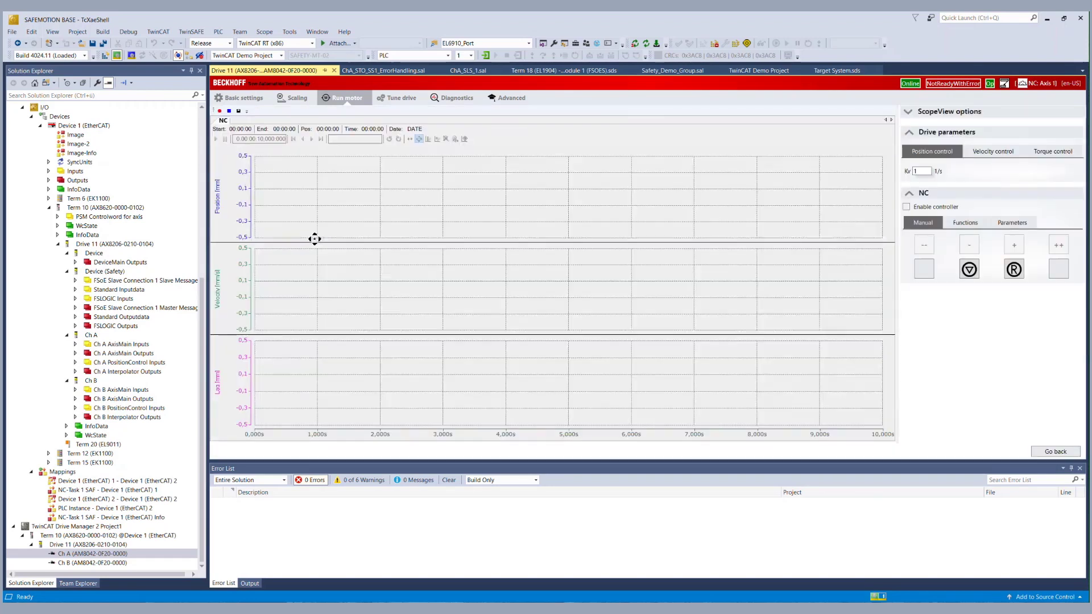
pyautogui.click(907, 207)
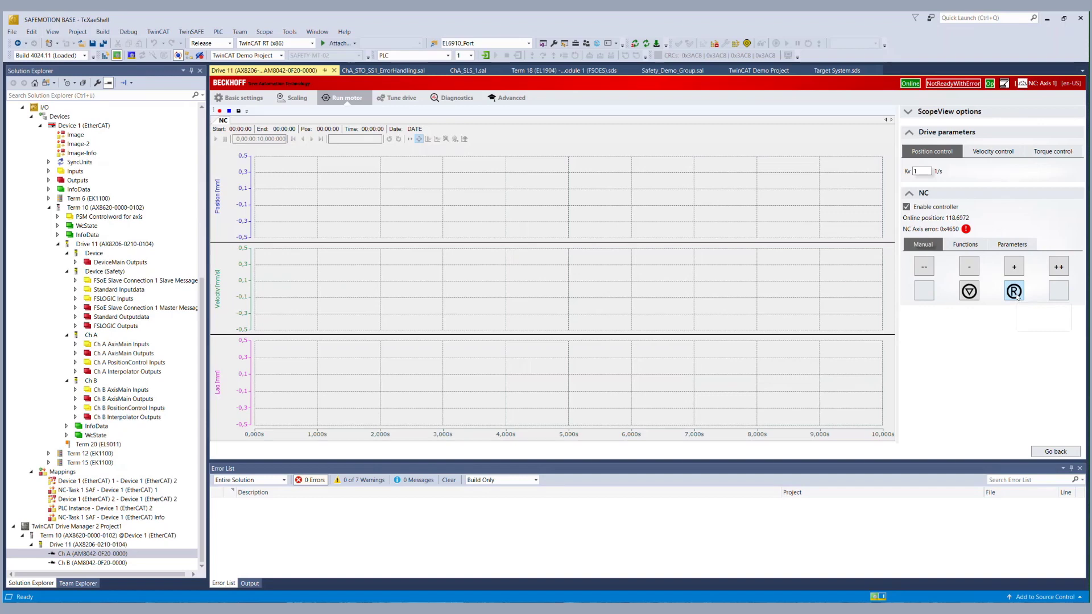
pyautogui.click(1014, 293)
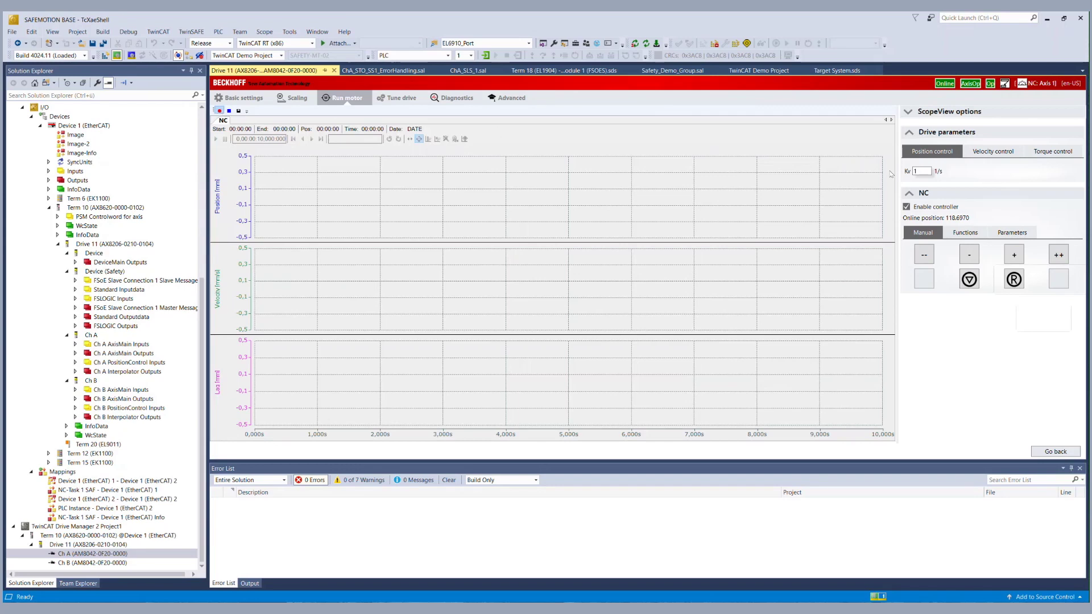
pyautogui.click(965, 233)
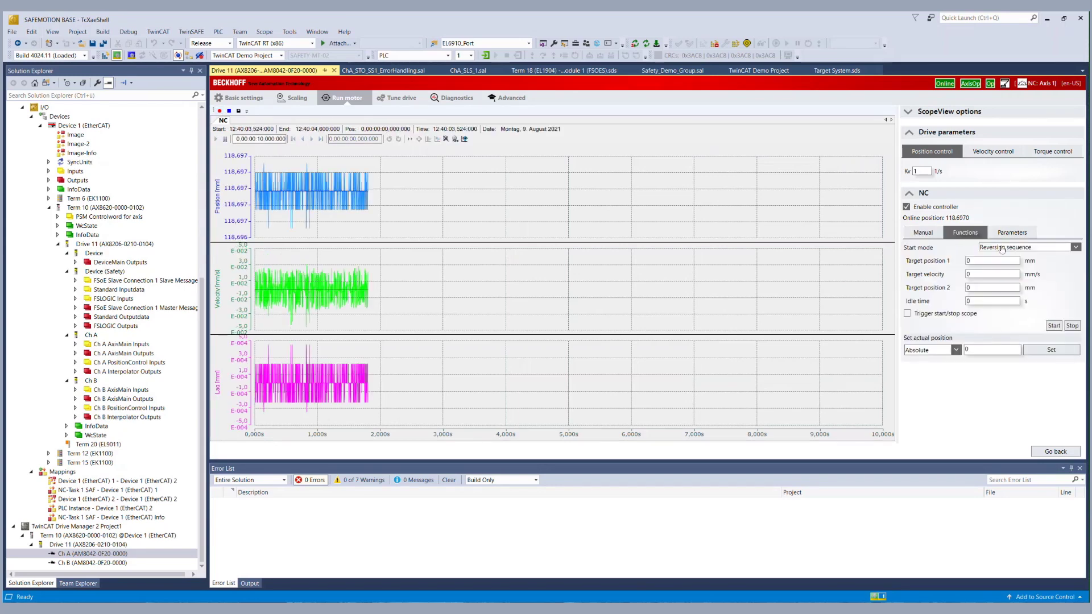
# Start a reversing run with target velocity 20 mm/s and Target position 2 at 300 mm.
pyautogui.click(994, 274)
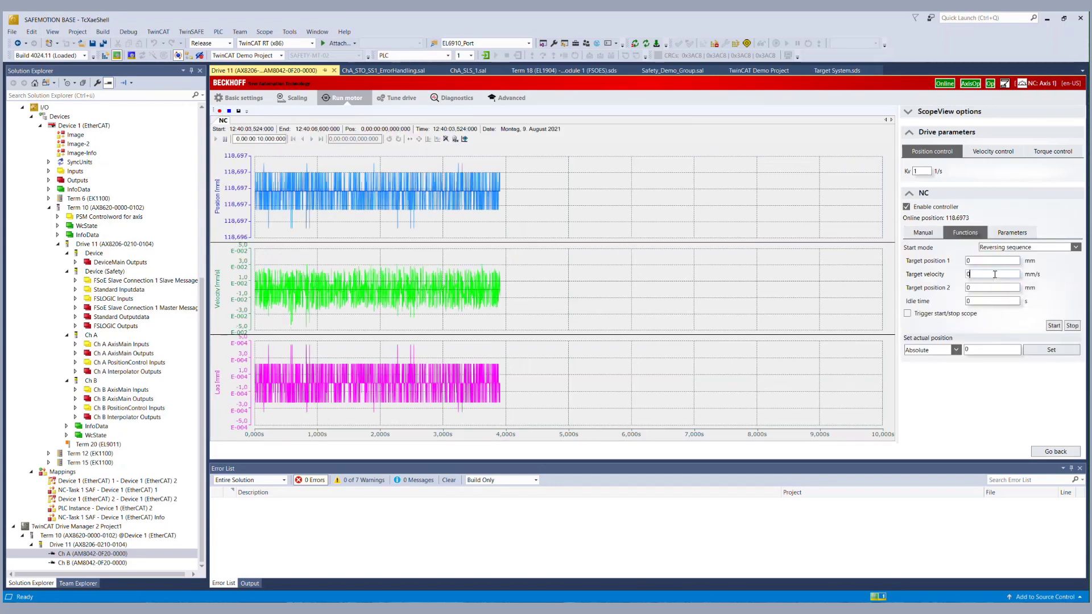
pyautogui.press('BackSpace')
pyautogui.write('2')
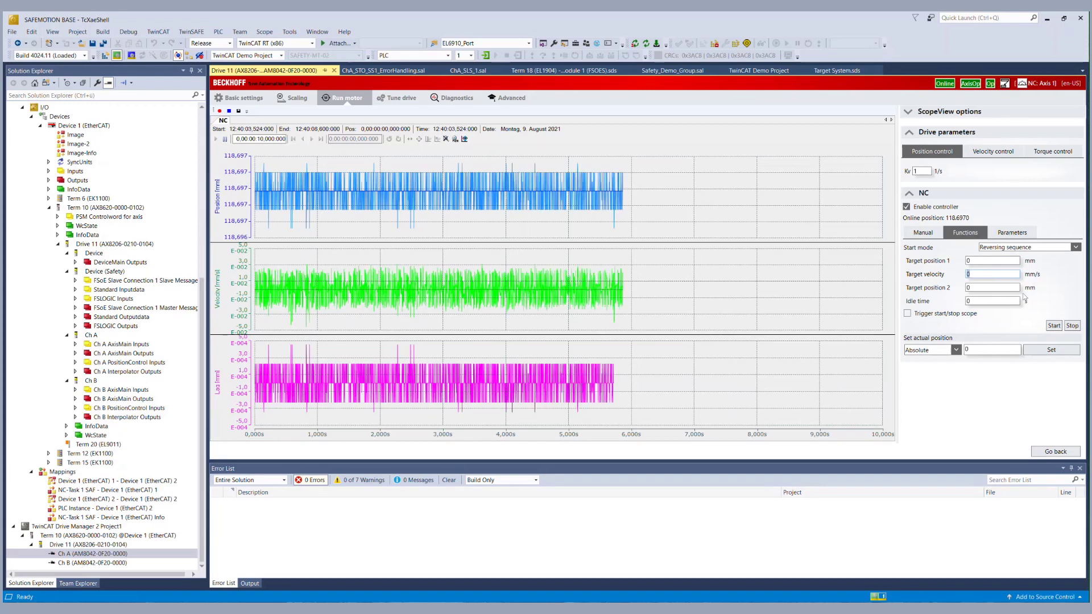
pyautogui.write('0')
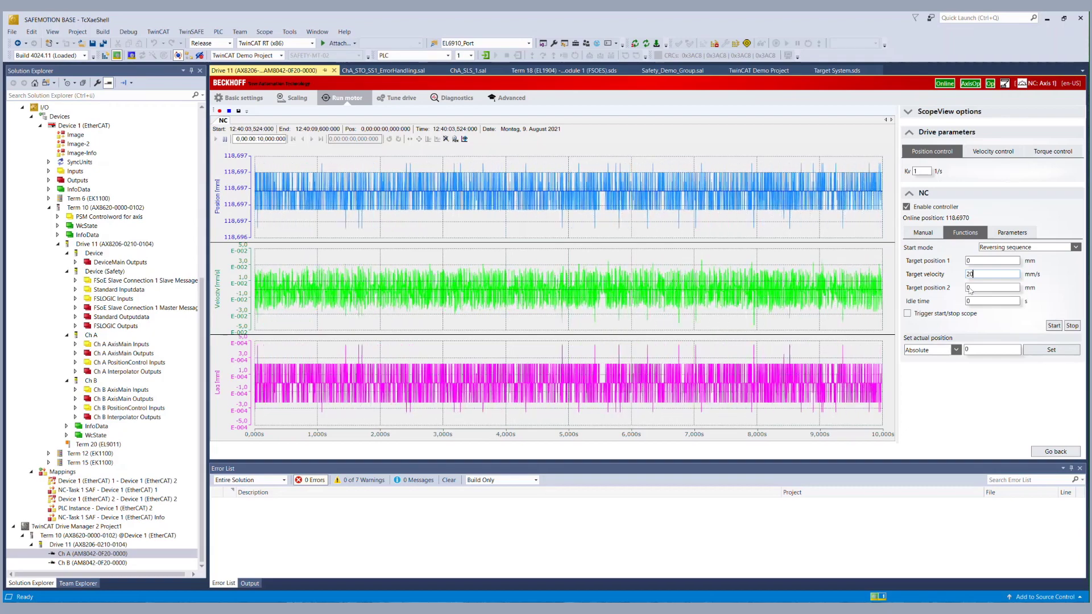
pyautogui.click(970, 288)
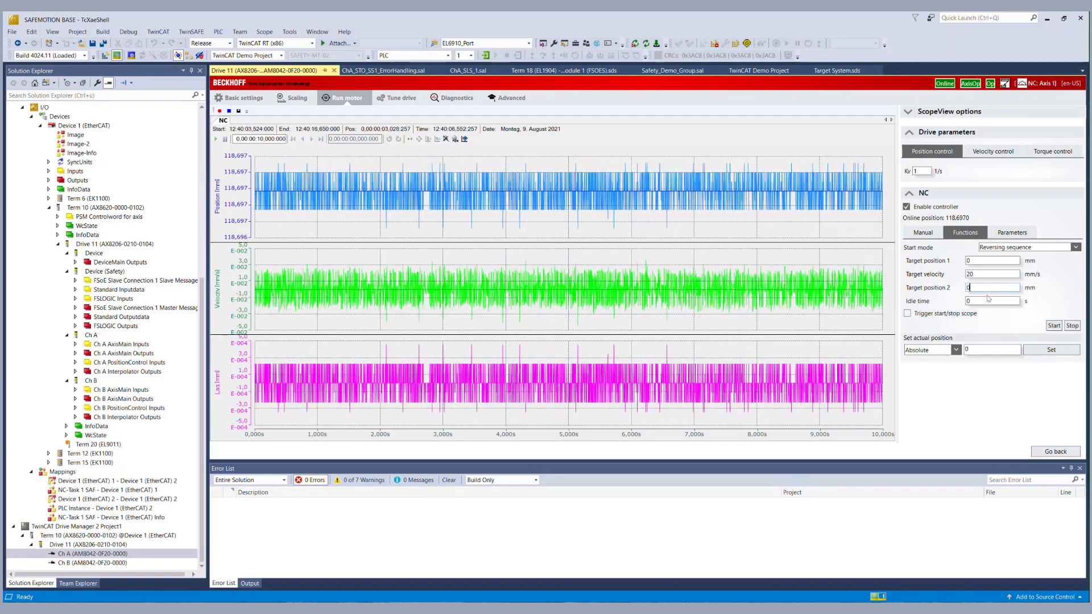
pyautogui.press('BackSpace')
pyautogui.write('3')
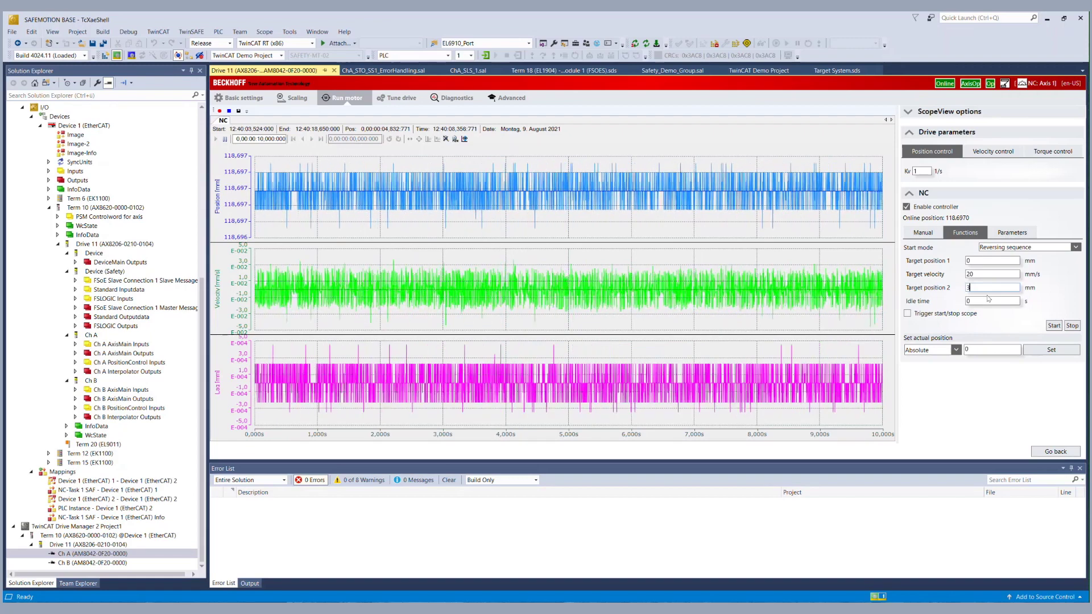
pyautogui.write('00')
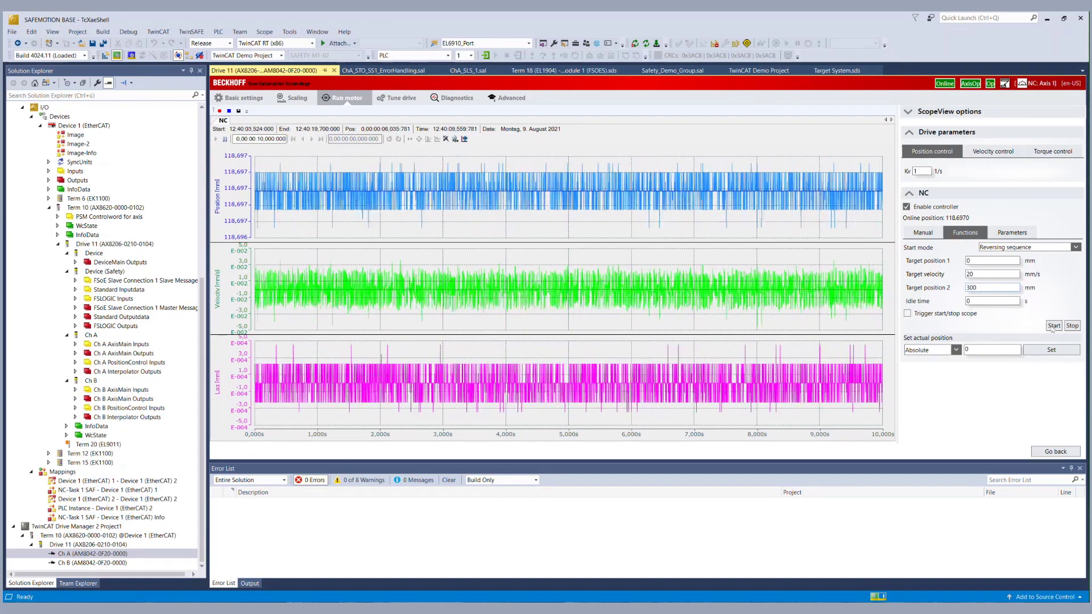
pyautogui.click(1053, 326)
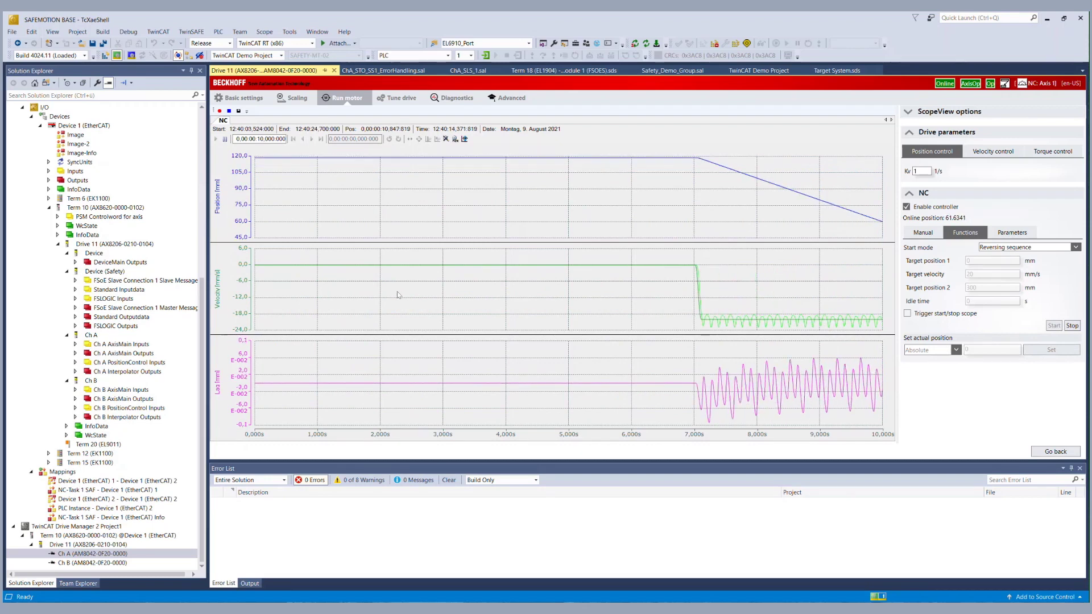
pyautogui.click(192, 319)
pyautogui.scroll(9, 187, 176)
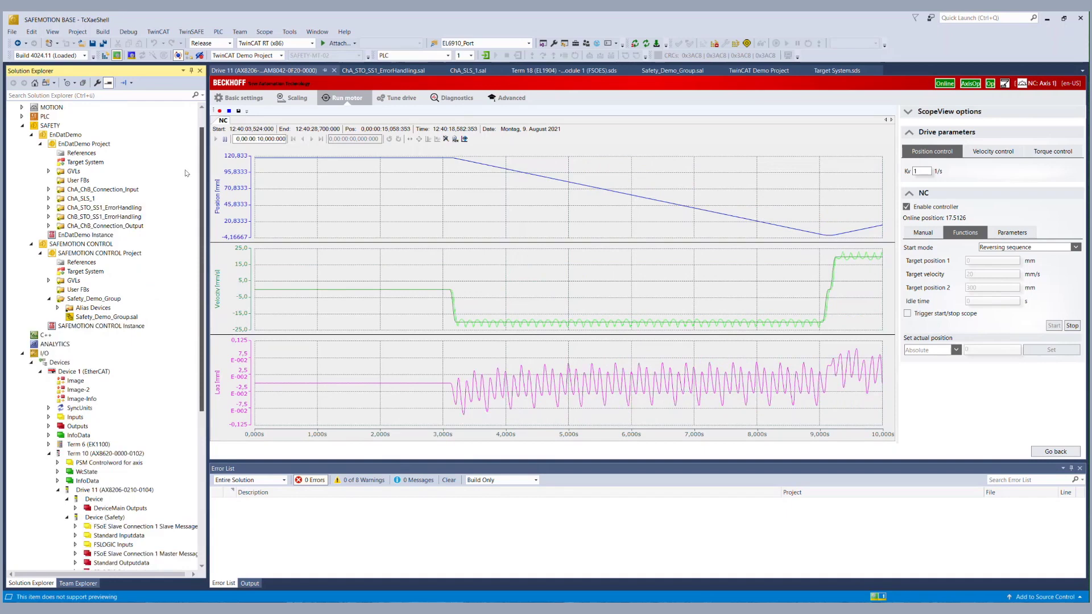
# Open ChA_SLS_1.sal and show online values: velocity 1400024, SLS_1_CMD FALSE, SLS_1_Enable TRUE.
pyautogui.scroll(1, 186, 173)
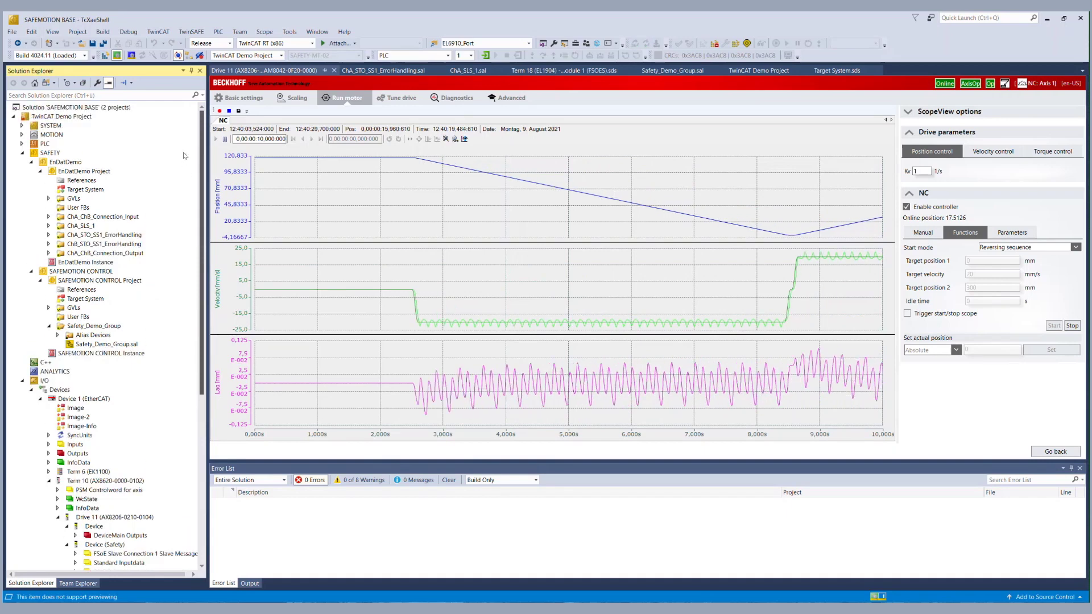
pyautogui.doubleClick(79, 227)
pyautogui.doubleClick(96, 244)
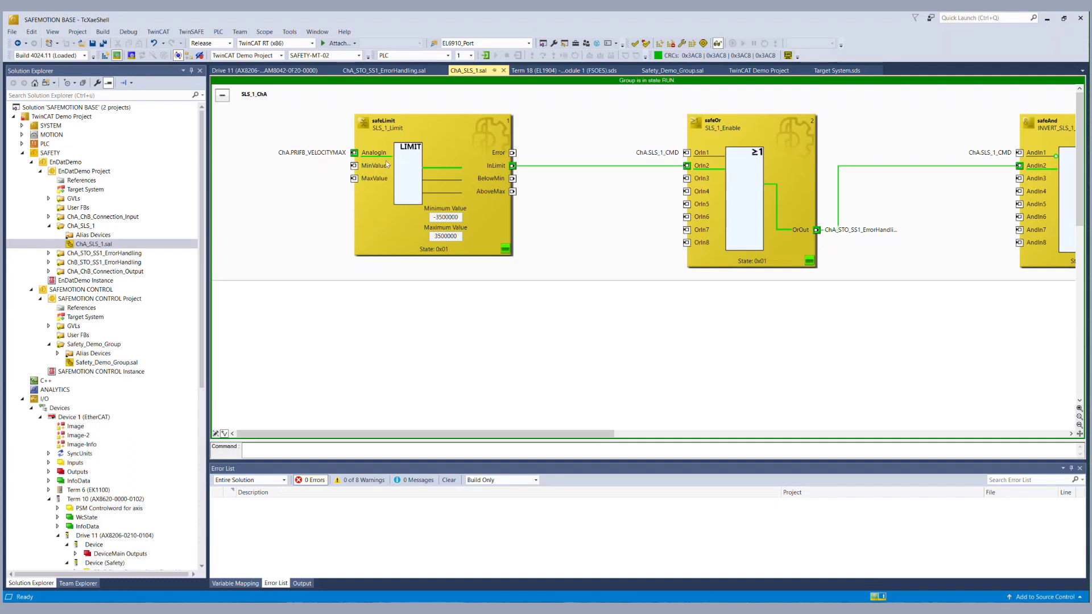
pyautogui.rightClick(320, 159)
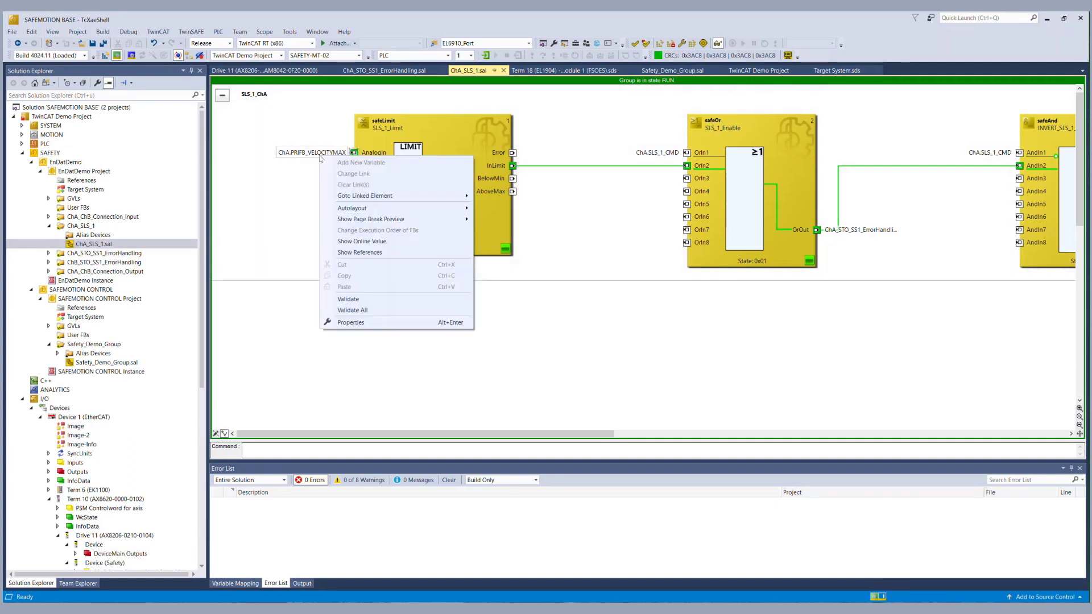
pyautogui.click(354, 241)
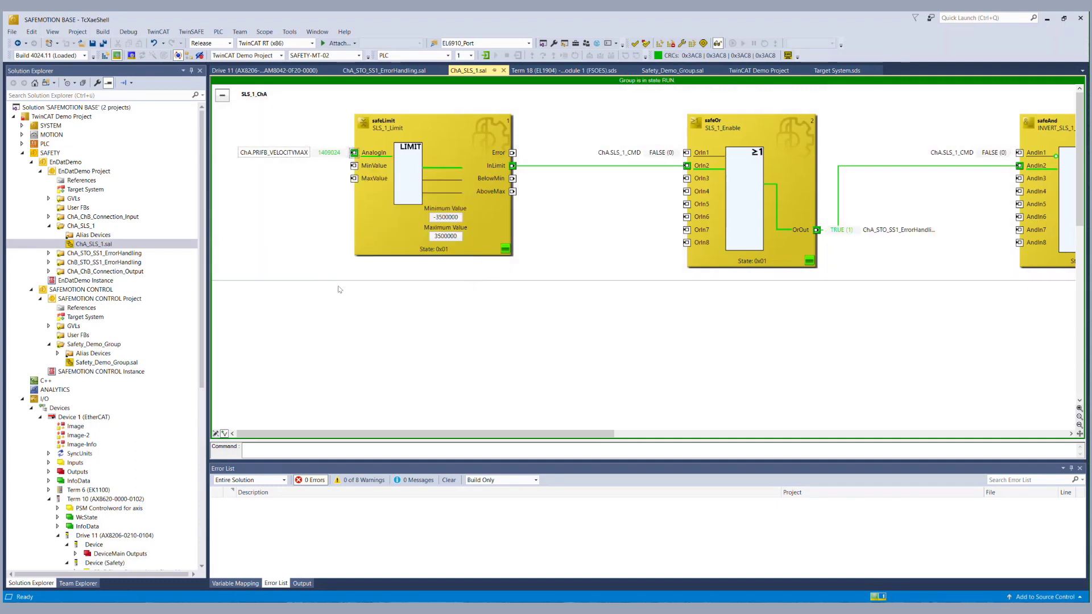